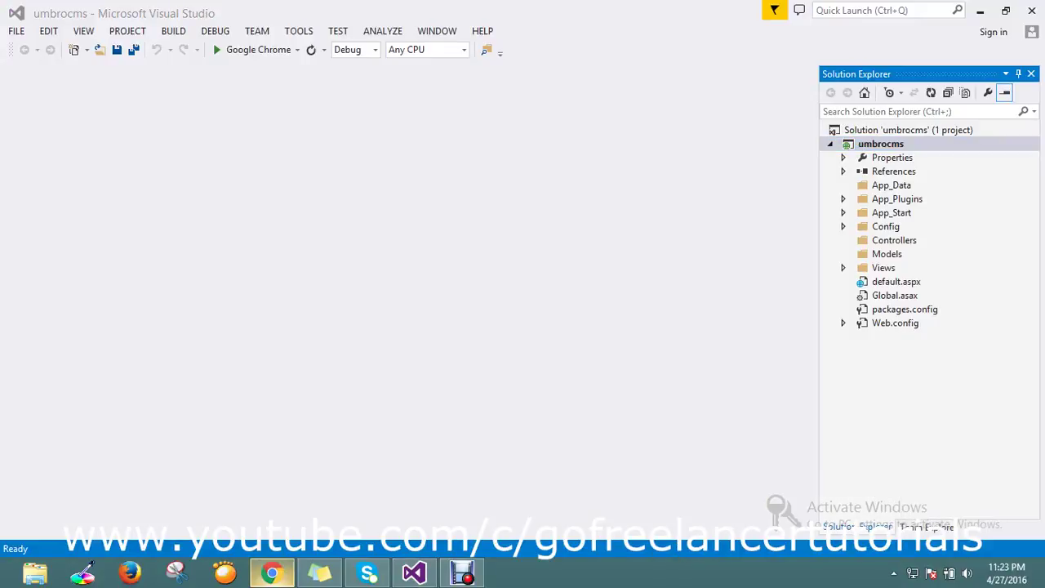
- Switch to Chrome and highlight the List.cshtml file path in the blog's headline text
{"action": "left_click", "coordinate": [272, 573]}
{"action": "left_click", "coordinate": [94, 190]}
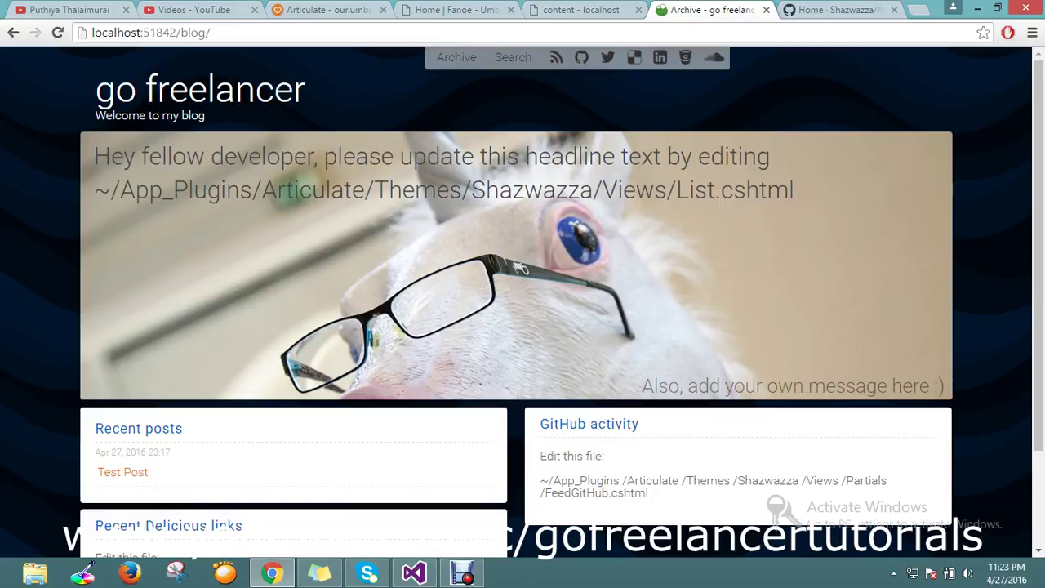
{"action": "left_click_drag", "start_coordinate": [95, 190], "coordinate": [794, 189]}
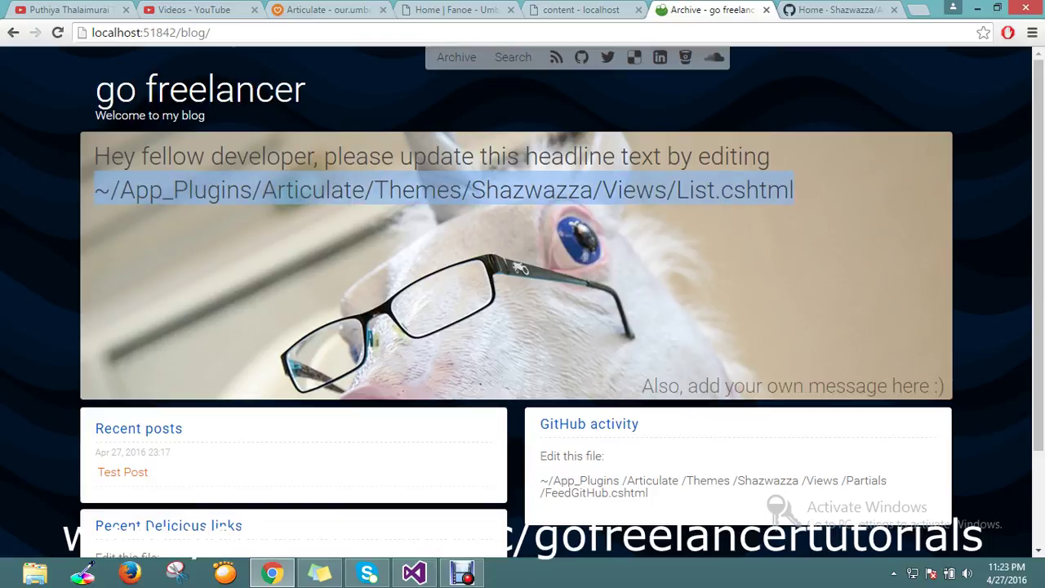
- In Visual Studio, show all files of the umbrocms project and include the Articulate folder under App_Plugins in the project
{"action": "left_click", "coordinate": [414, 572]}
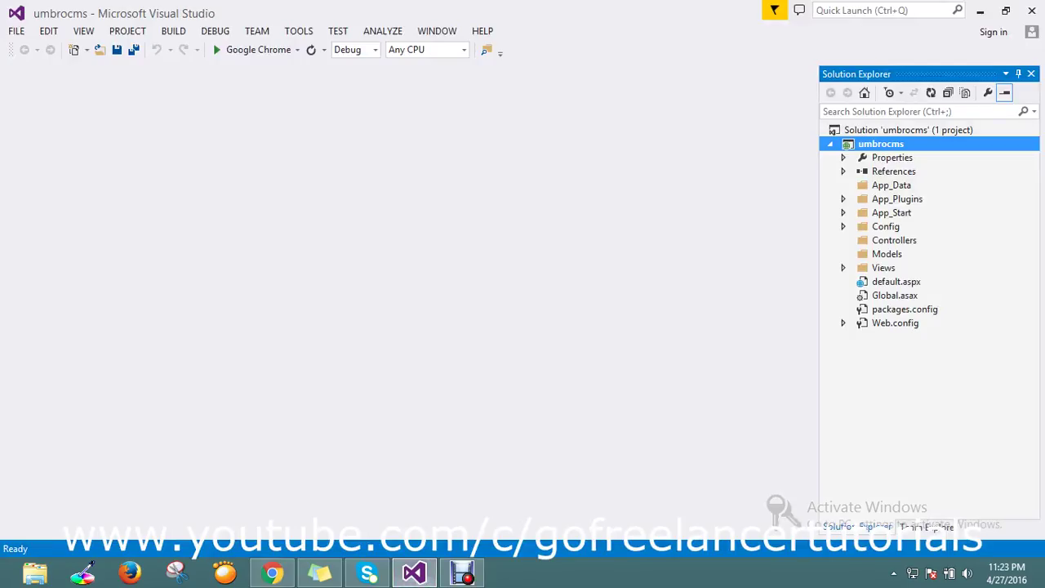
{"action": "left_click", "coordinate": [844, 198]}
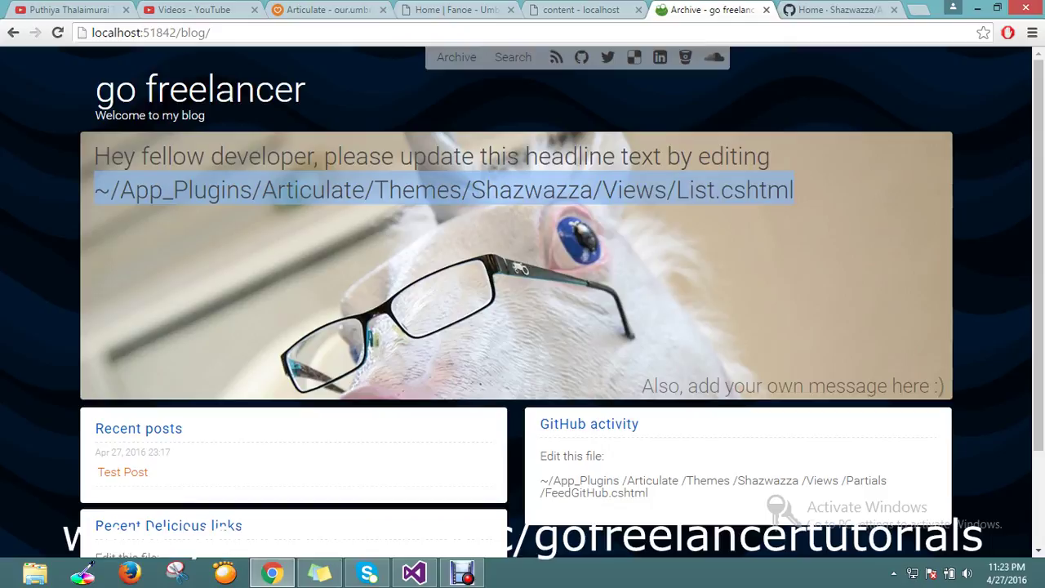
{"action": "left_click", "coordinate": [414, 573]}
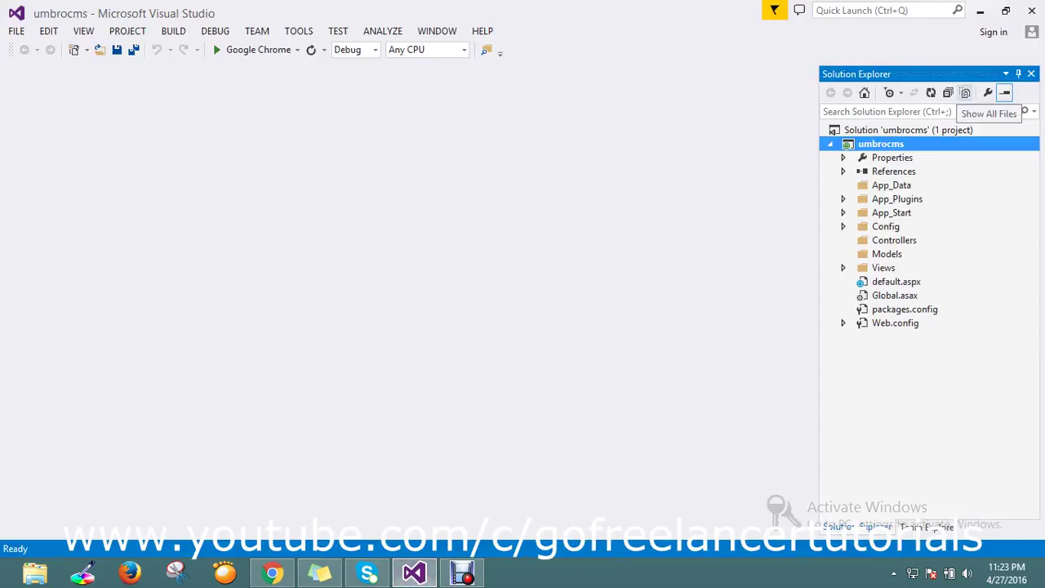
{"action": "left_click", "coordinate": [965, 92]}
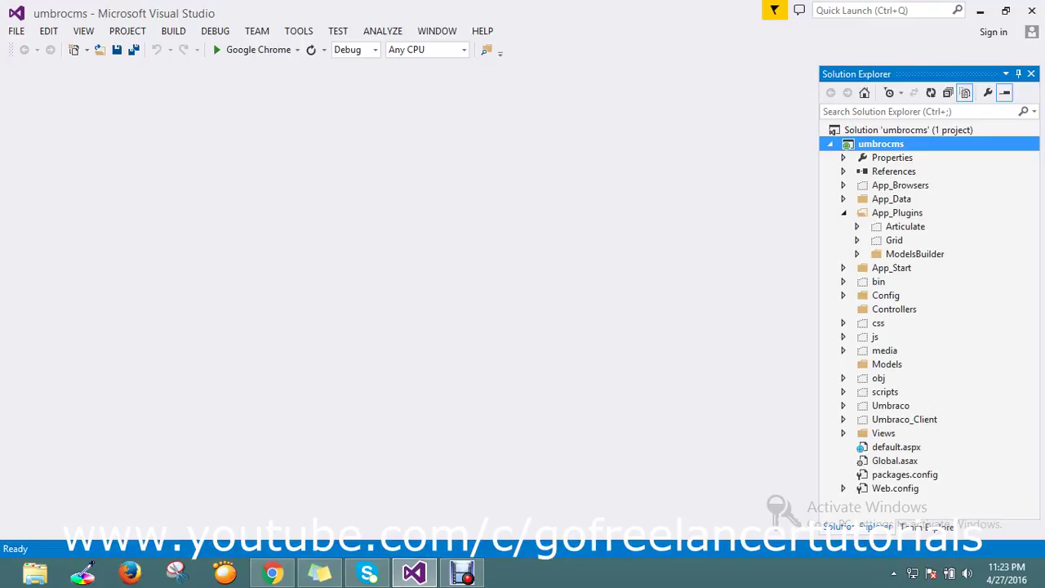
{"action": "left_click", "coordinate": [905, 226]}
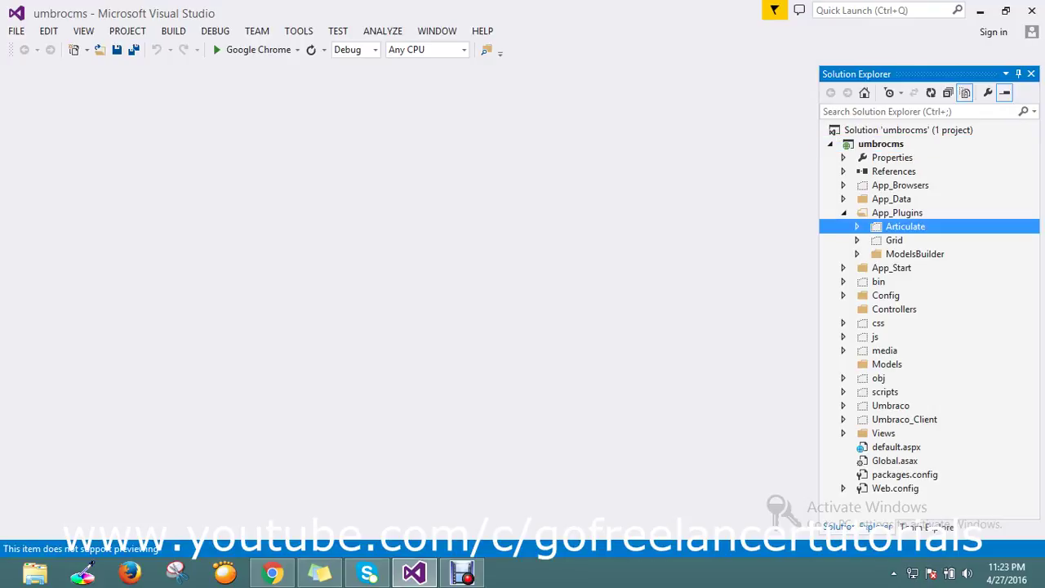
{"action": "right_click", "coordinate": [883, 227]}
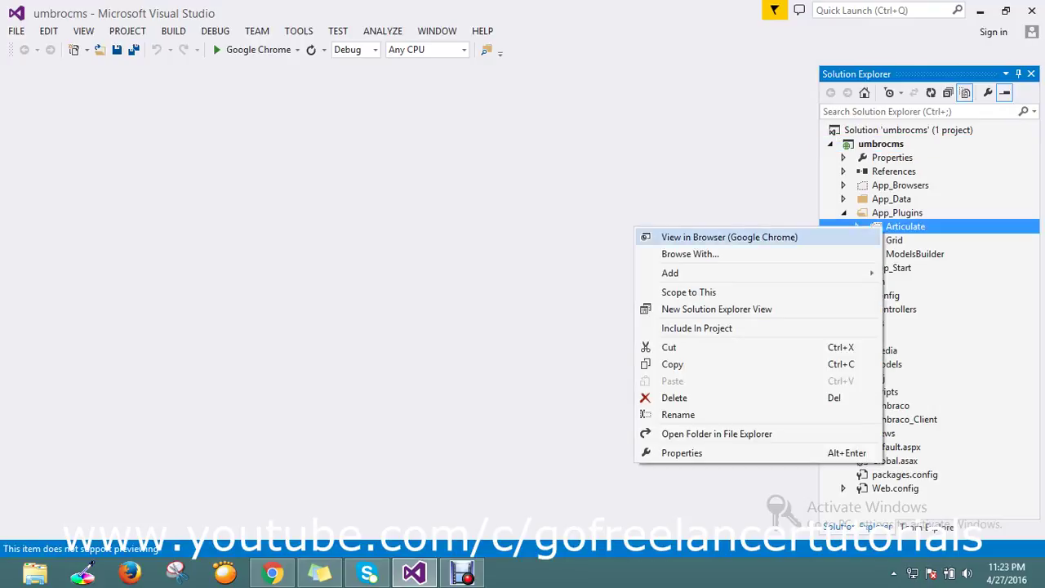
{"action": "left_click", "coordinate": [697, 328]}
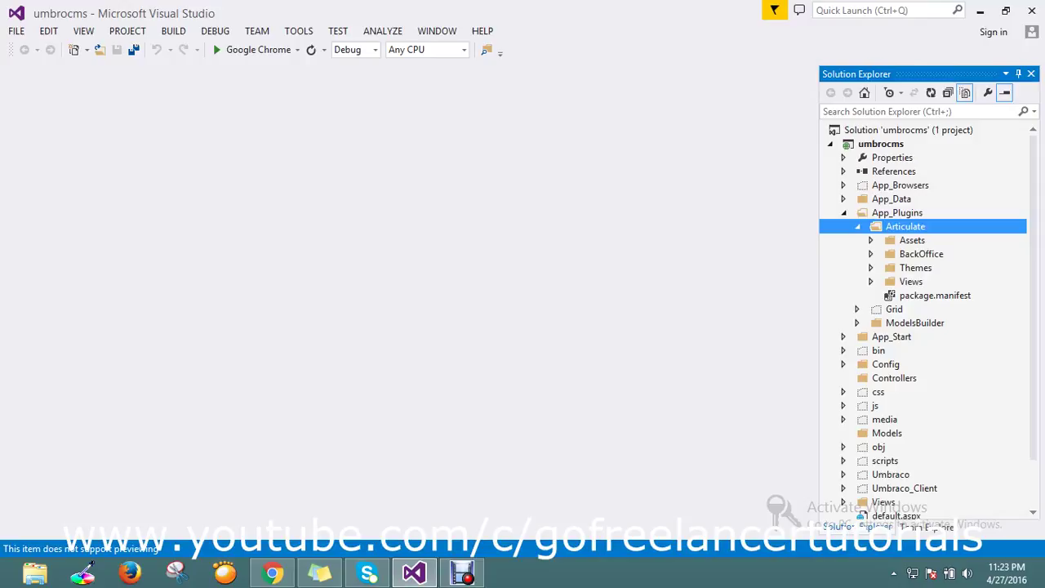
- Check the theme name in the blog headline's path and open List.cshtml from Articulate's Themes/Shazwazza/Views folder in Visual Studio
{"action": "left_click", "coordinate": [273, 573]}
{"action": "left_click_drag", "start_coordinate": [472, 190], "coordinate": [591, 190]}
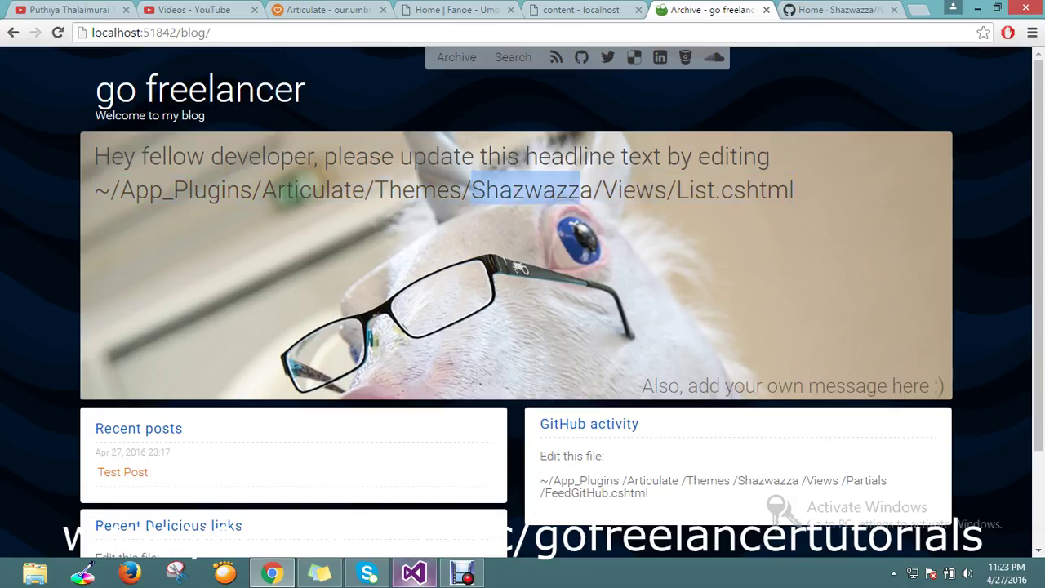
{"action": "left_click", "coordinate": [414, 573]}
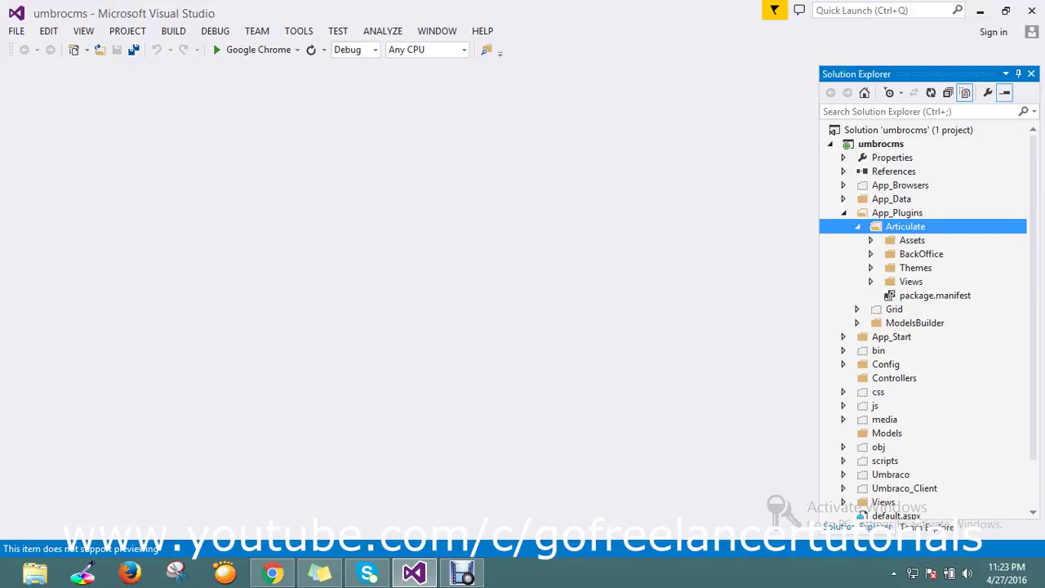
{"action": "left_click", "coordinate": [872, 268]}
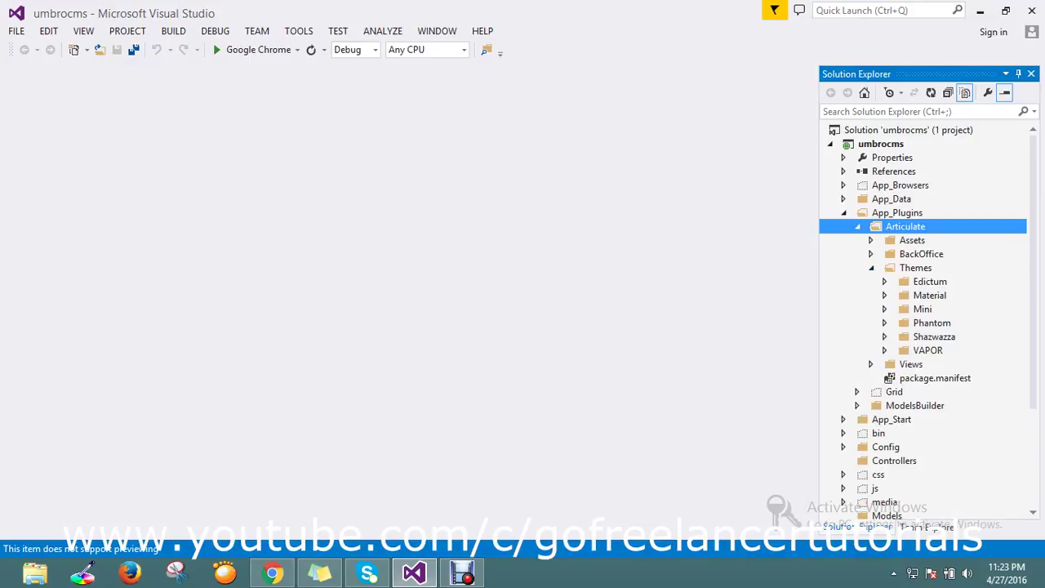
{"action": "left_click", "coordinate": [884, 337]}
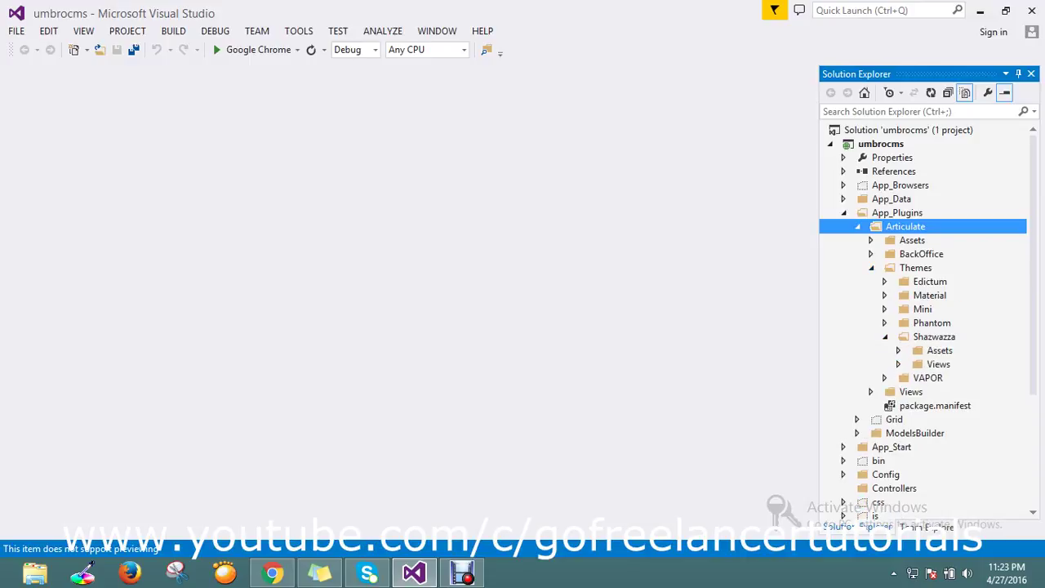
{"action": "left_click", "coordinate": [898, 364]}
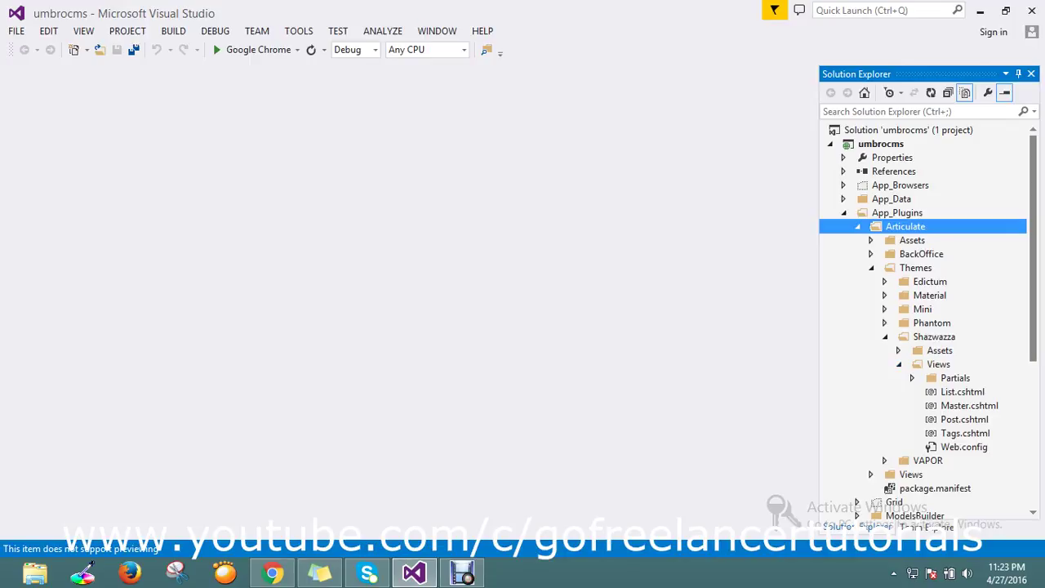
{"action": "scroll", "coordinate": [923, 318], "scroll_direction": "down", "scroll_amount": 2}
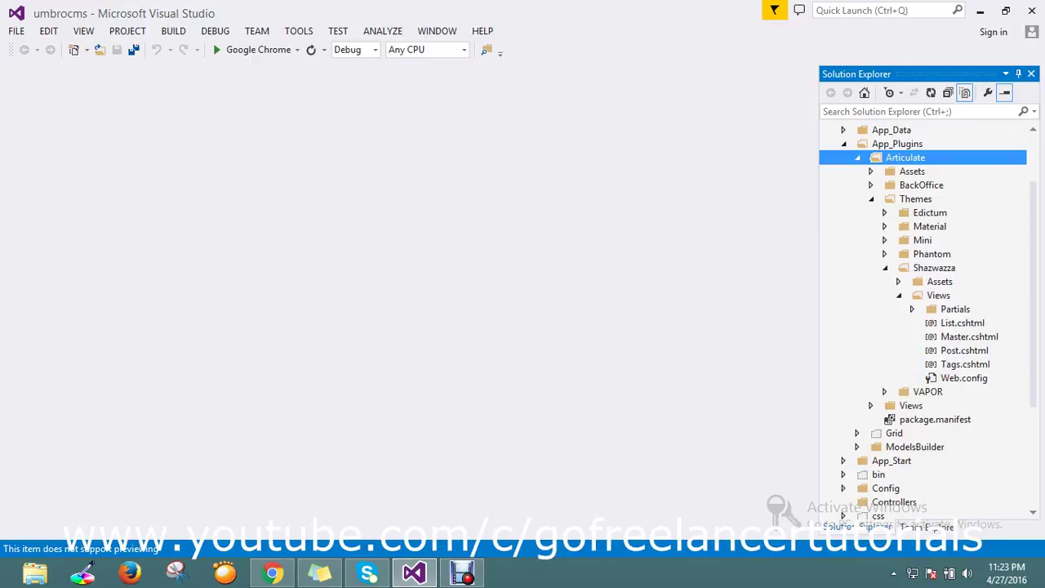
{"action": "left_click", "coordinate": [963, 322]}
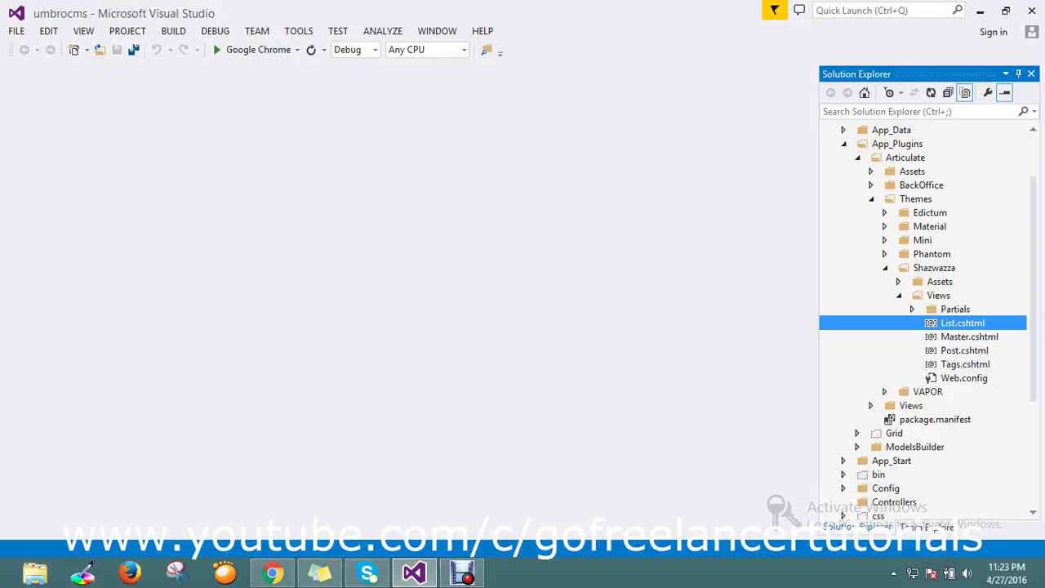
{"action": "double_click", "coordinate": [963, 322]}
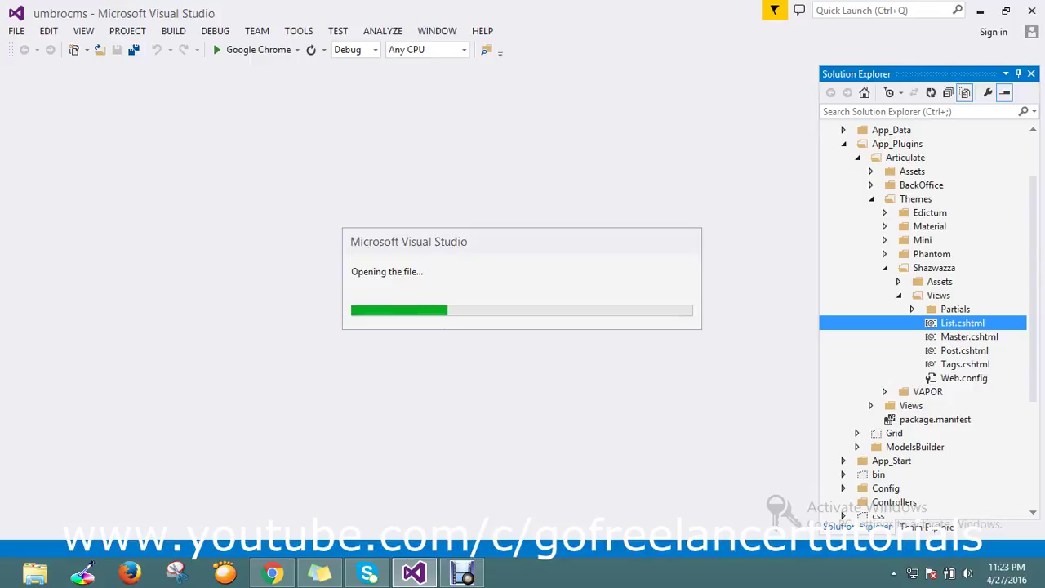
{"action": "left_click", "coordinate": [272, 573]}
{"action": "left_click", "coordinate": [272, 572]}
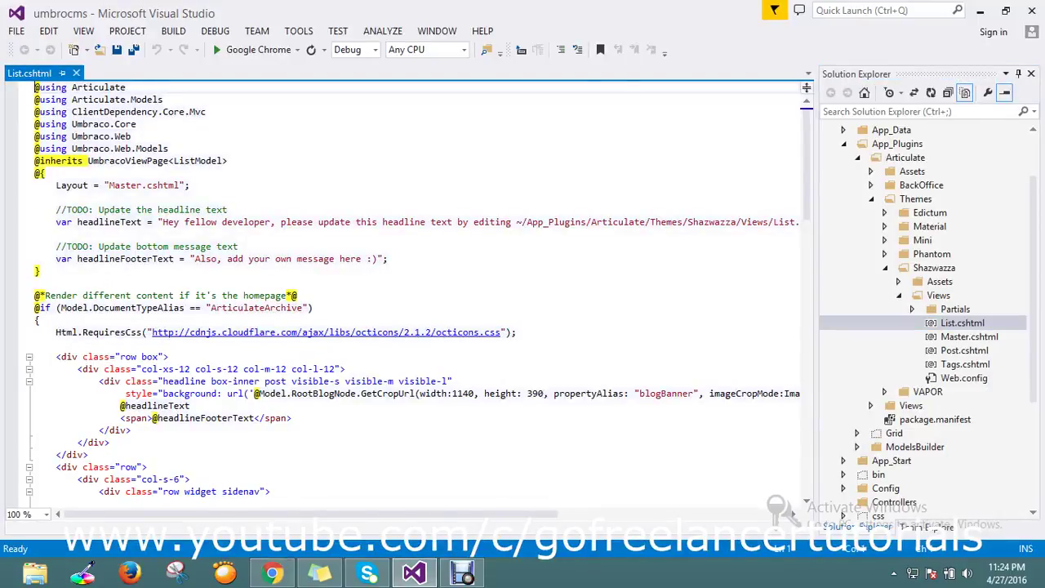
- Replace the headlineText string in List.cshtml with "welcome go freelancer" and save the file
{"action": "left_click", "coordinate": [228, 209]}
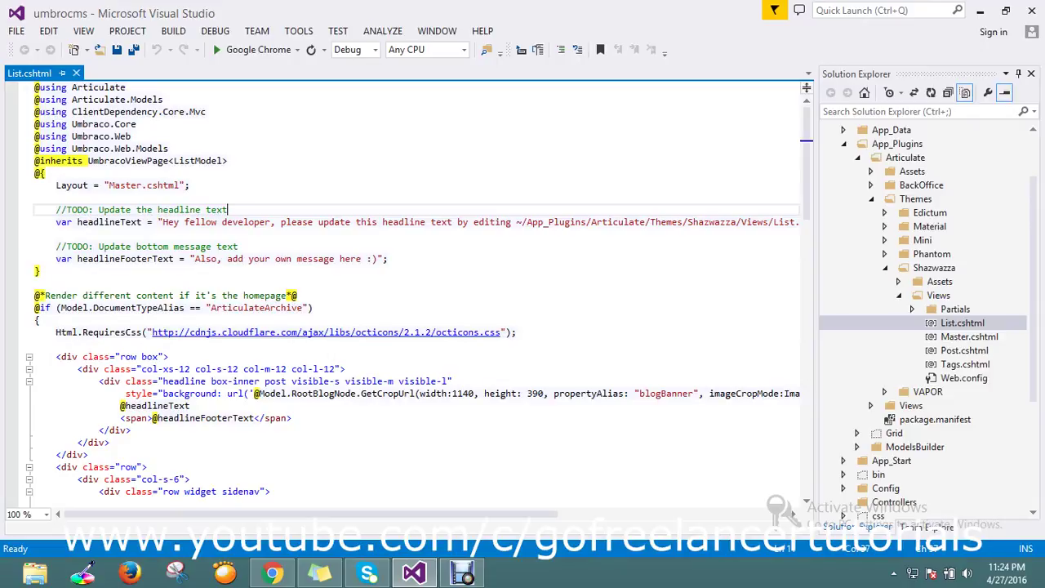
{"action": "left_click", "coordinate": [163, 222]}
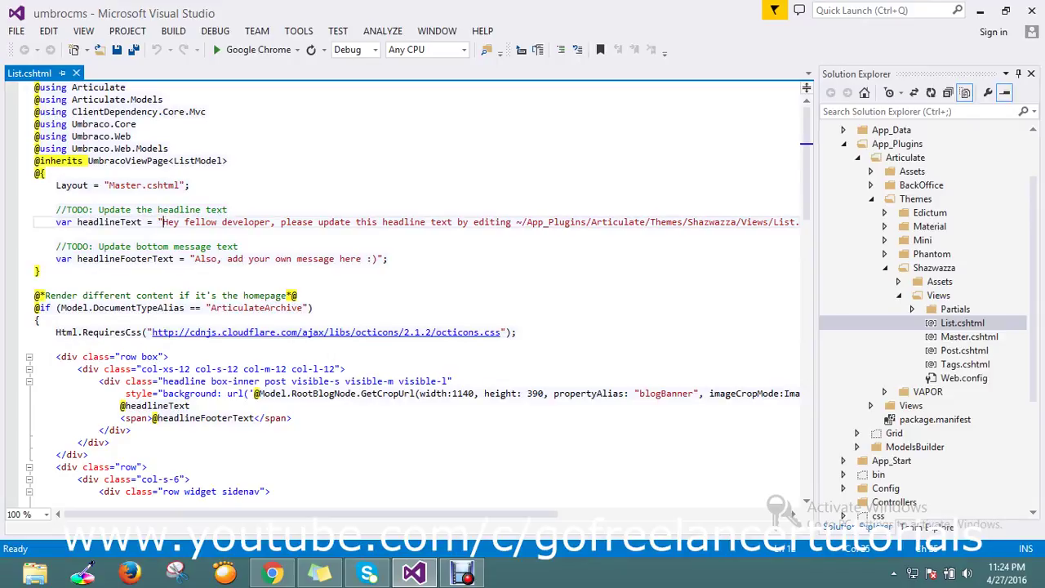
{"action": "key", "text": "shift+End"}
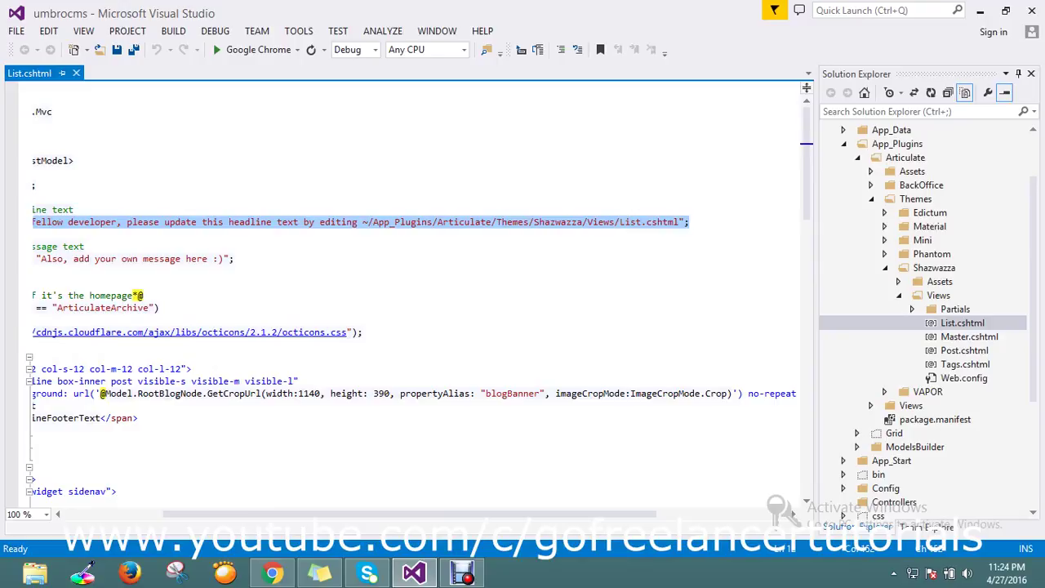
{"action": "left_click", "coordinate": [691, 223]}
{"action": "left_click_drag", "start_coordinate": [679, 221], "coordinate": [162, 221]}
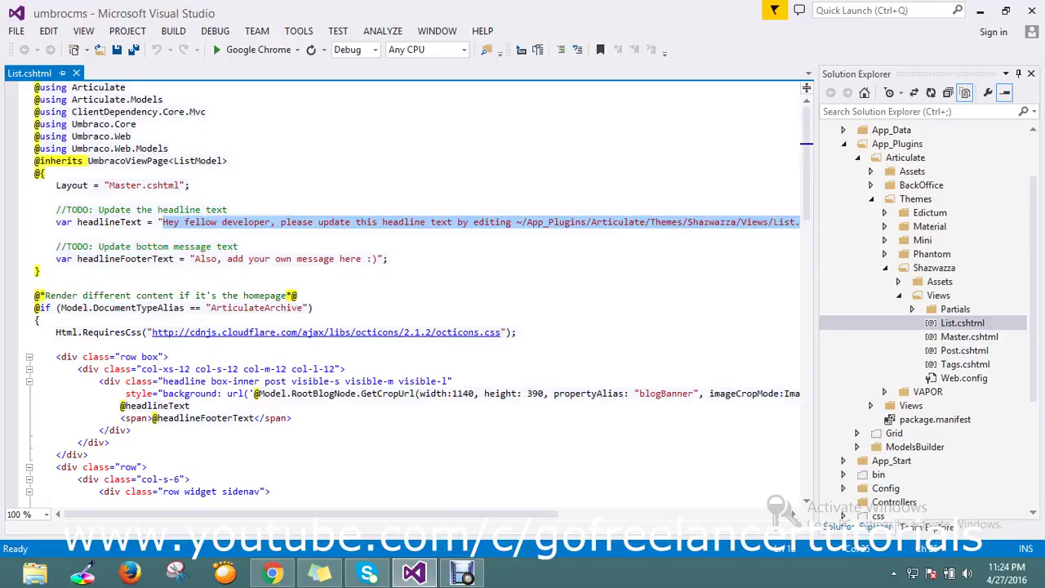
{"action": "key", "text": "BackSpace"}
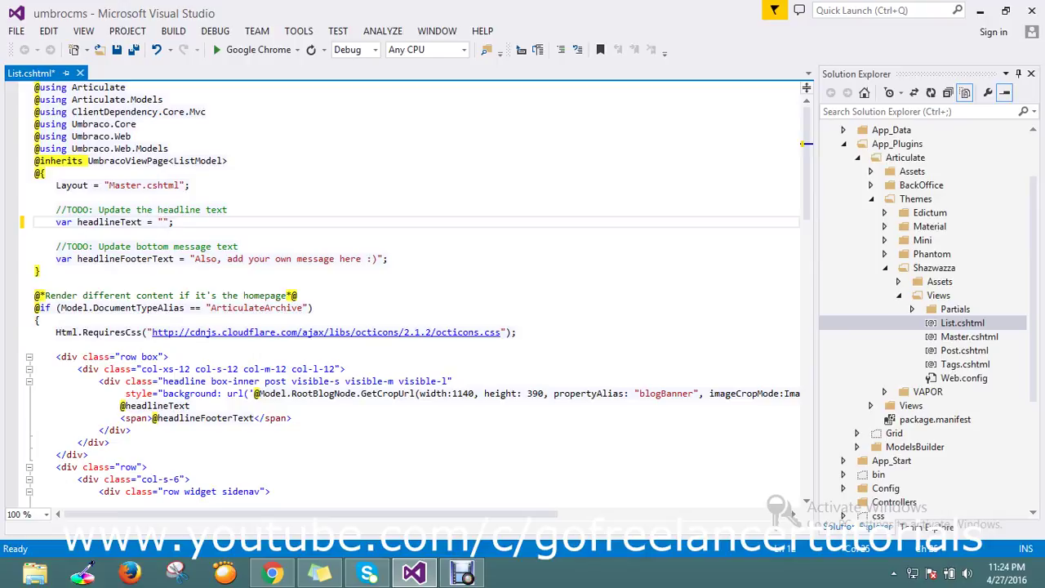
{"action": "type", "text": "we"}
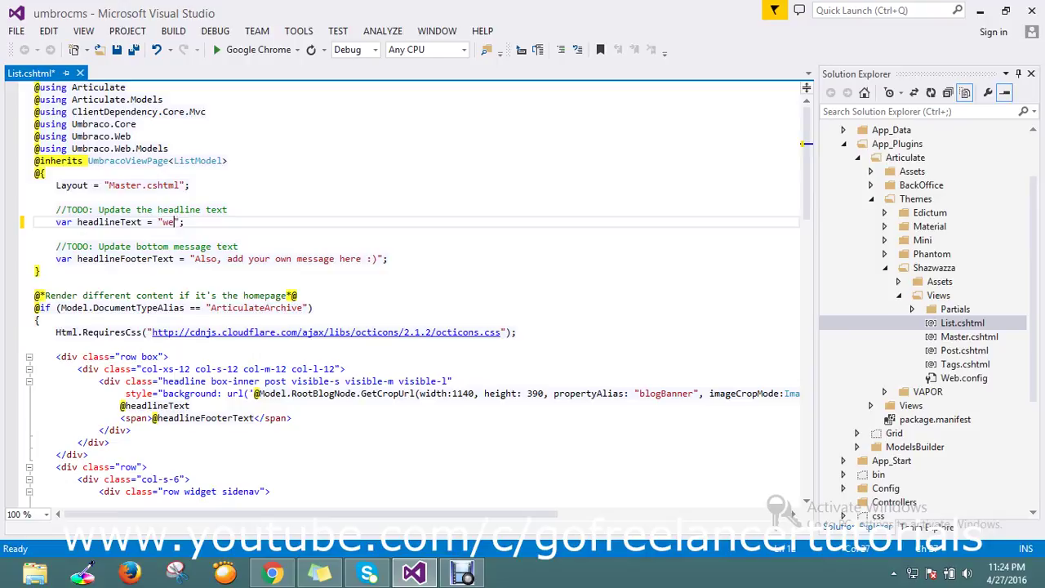
{"action": "type", "text": "lcome go freelancer"}
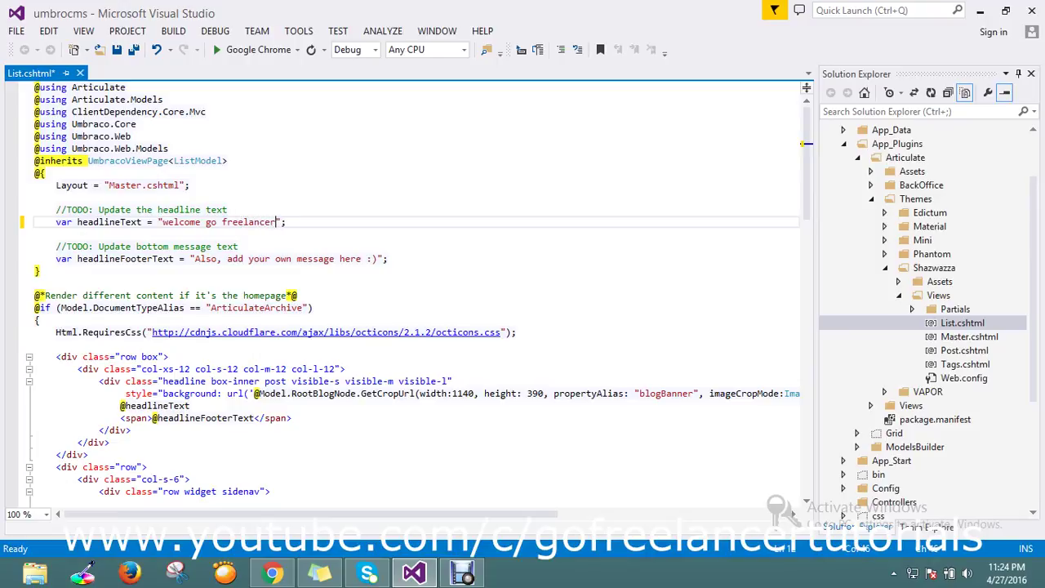
{"action": "key", "text": "ctrl+s"}
- Switch to Chrome and reload the localhost:51842/blog/ page to check the headline
{"action": "left_click", "coordinate": [272, 573]}
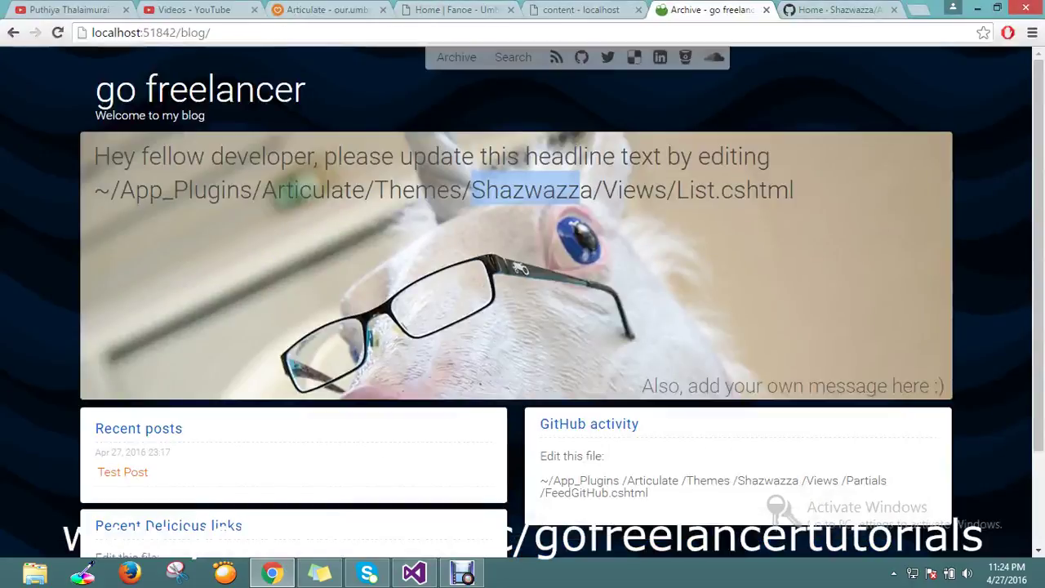
{"action": "left_click", "coordinate": [151, 33]}
{"action": "key", "text": "Return"}
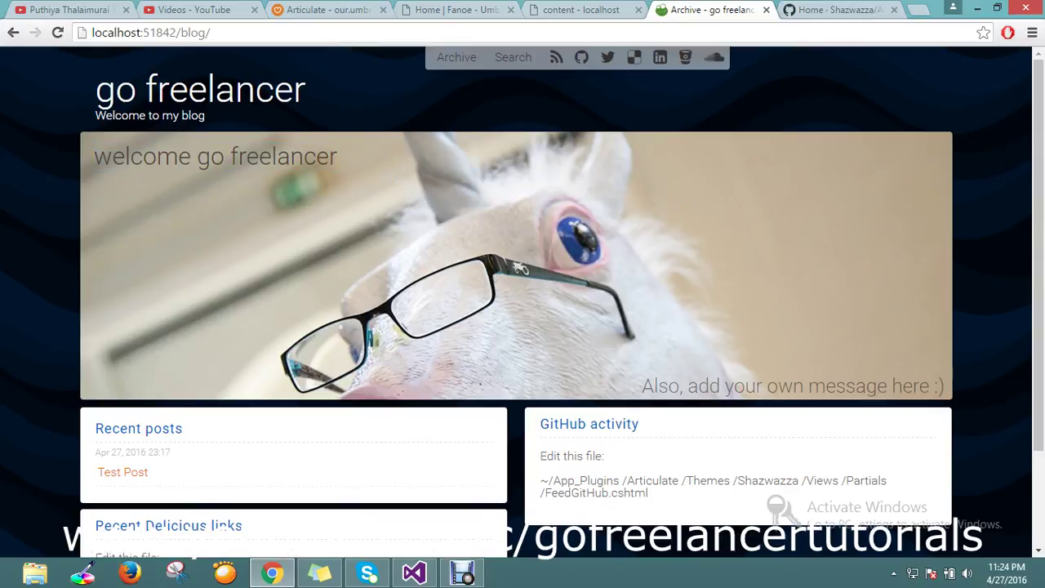
{"action": "scroll", "coordinate": [523, 302], "scroll_direction": "down", "scroll_amount": 1}
{"action": "scroll", "coordinate": [523, 303], "scroll_direction": "up", "scroll_amount": 1}
- Open the Blog node's Style settings in the Umbraco back office and compare the banner image with the live blog page
{"action": "left_click", "coordinate": [581, 10]}
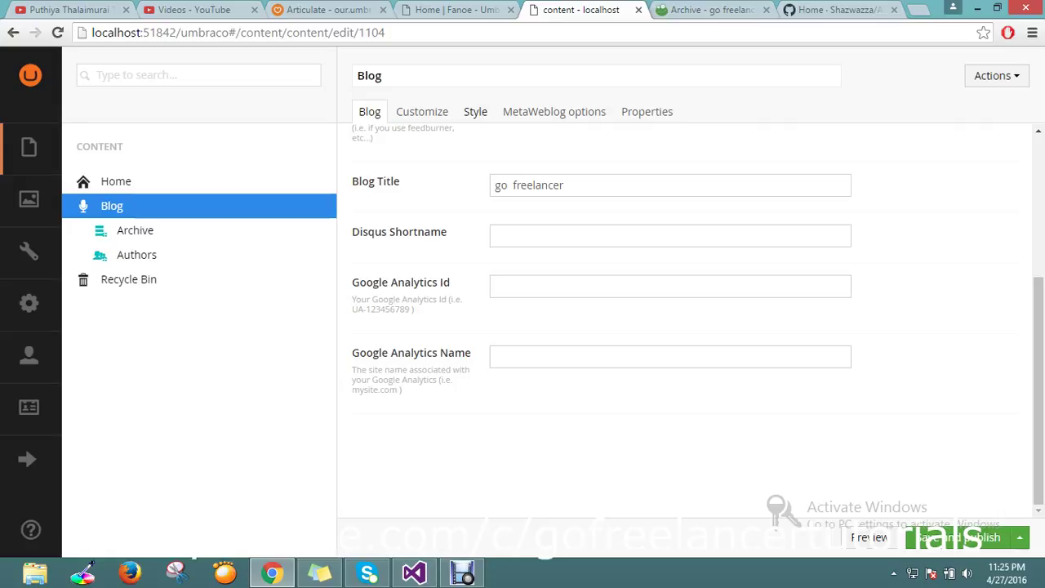
{"action": "left_click", "coordinate": [476, 111]}
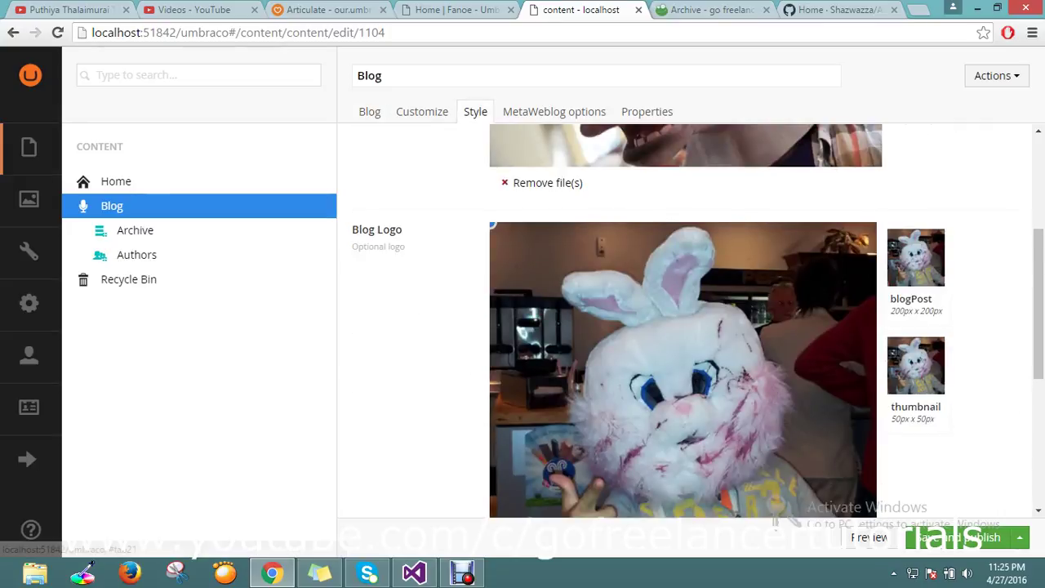
{"action": "scroll", "coordinate": [685, 320], "scroll_direction": "up", "scroll_amount": 3}
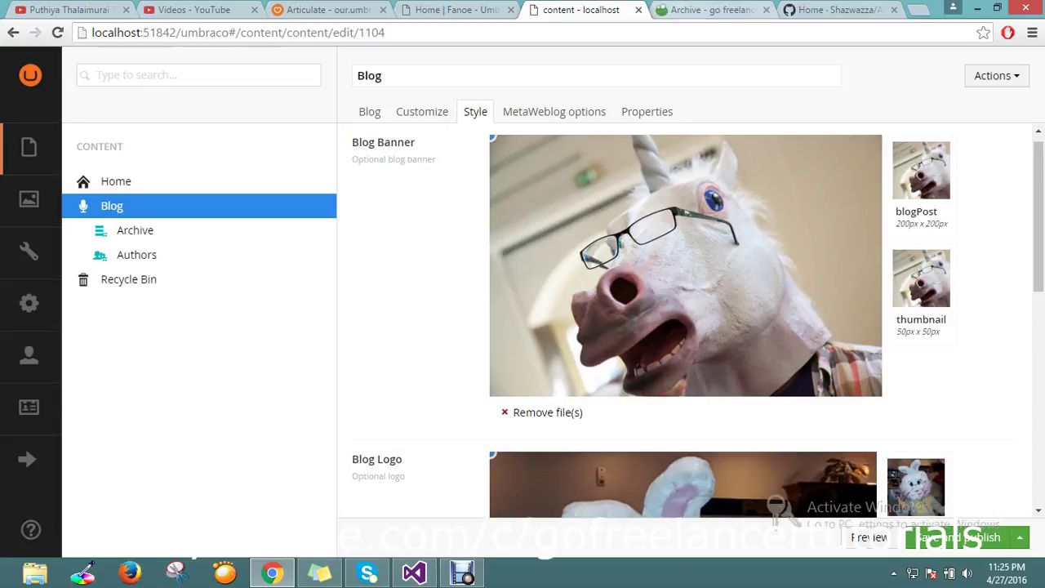
{"action": "left_click", "coordinate": [700, 10]}
{"action": "scroll", "coordinate": [522, 294], "scroll_direction": "down", "scroll_amount": 3}
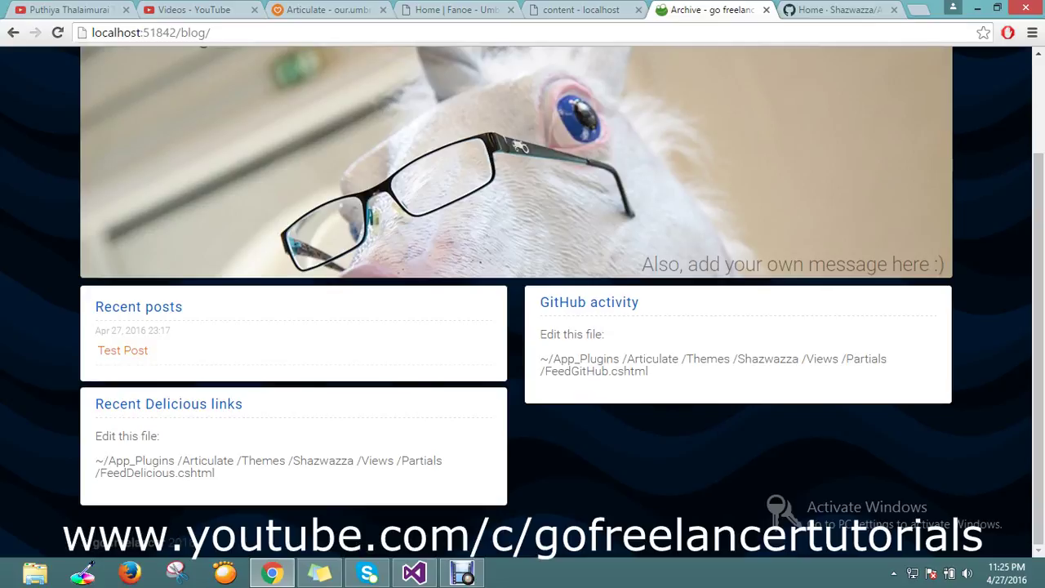
{"action": "scroll", "coordinate": [522, 294], "scroll_direction": "up", "scroll_amount": 1}
{"action": "key", "text": "ctrl+shift+Tab"}
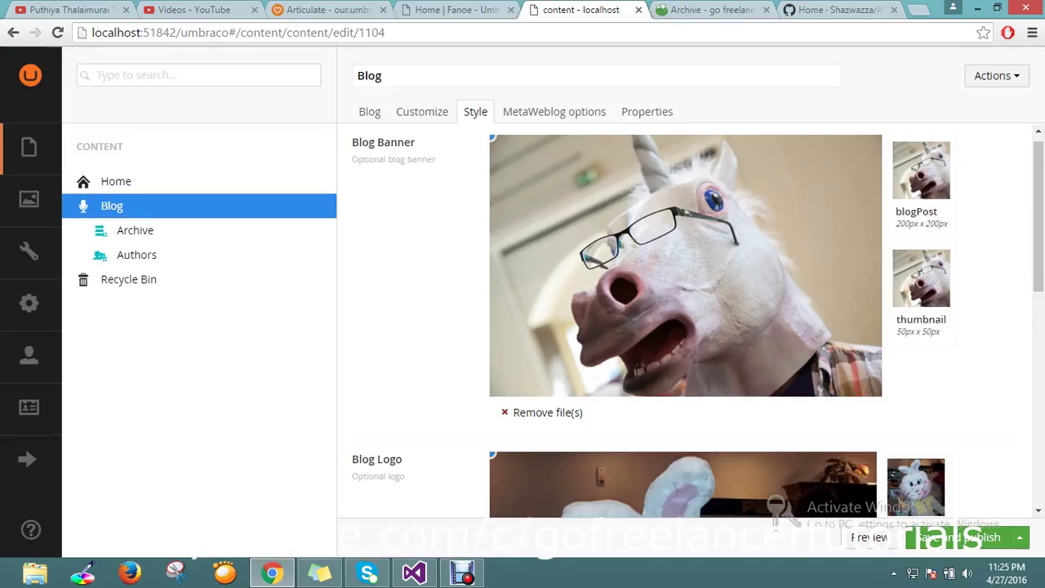
- Review the Blog node's Customize settings and return to its Style settings
{"action": "left_click", "coordinate": [422, 111]}
{"action": "scroll", "coordinate": [684, 320], "scroll_direction": "down", "scroll_amount": 2}
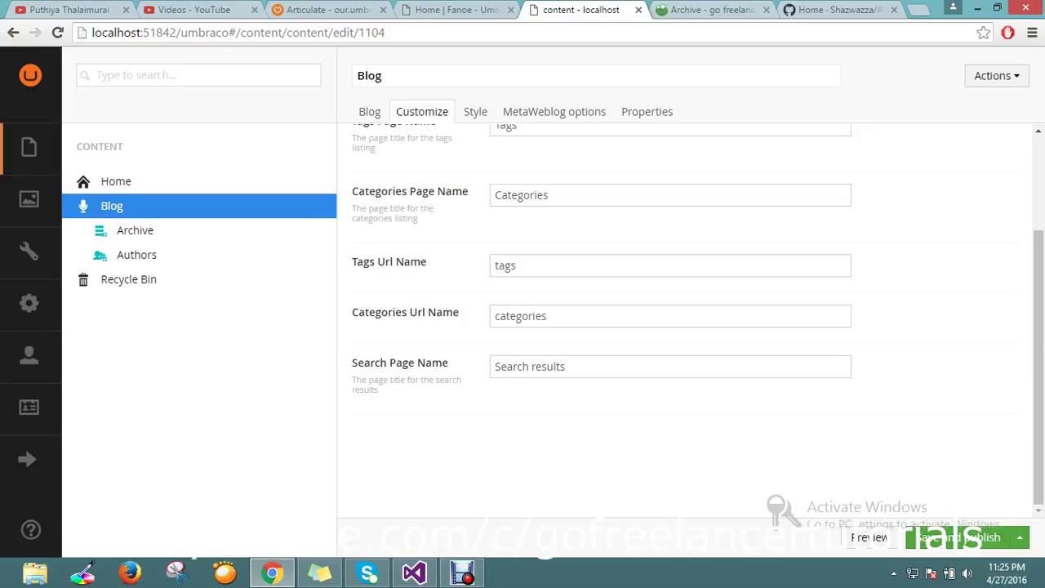
{"action": "scroll", "coordinate": [670, 318], "scroll_direction": "up", "scroll_amount": 2}
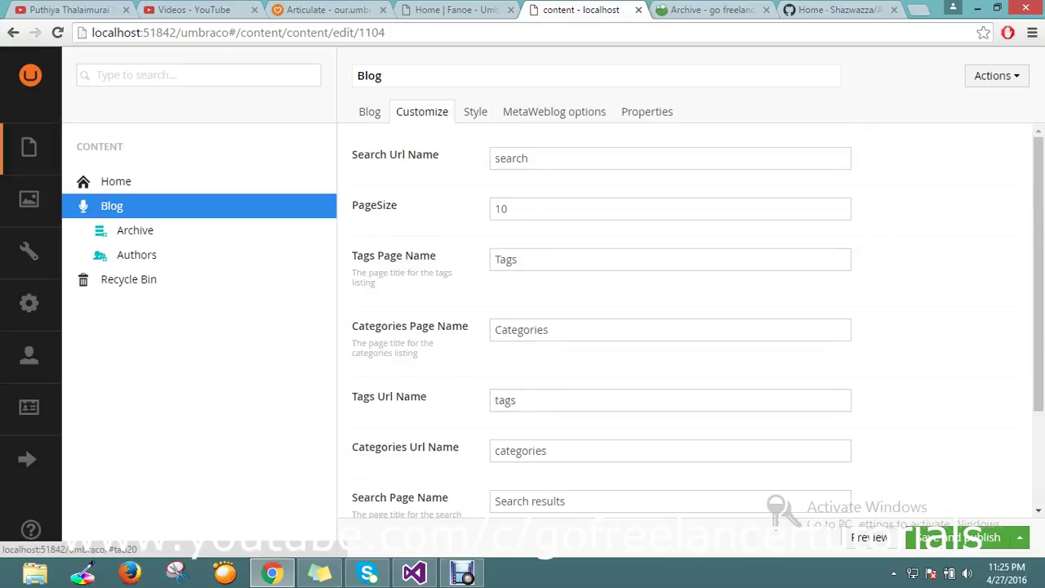
{"action": "left_click", "coordinate": [475, 111]}
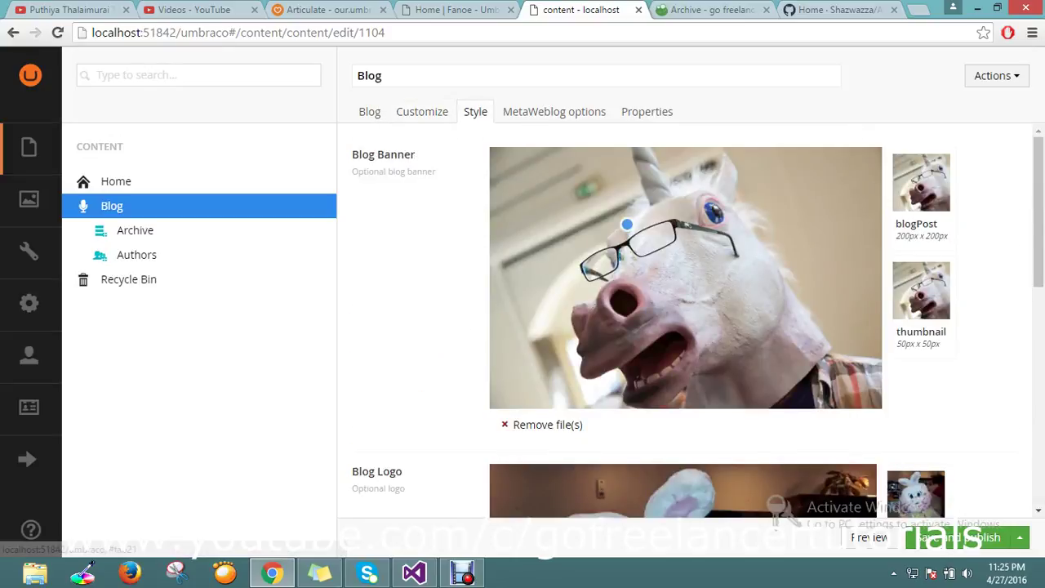
- Set the Blog node's theme to VAPOR, then save and publish the node
{"action": "scroll", "coordinate": [686, 327], "scroll_direction": "down", "scroll_amount": 5}
{"action": "left_click", "coordinate": [573, 387]}
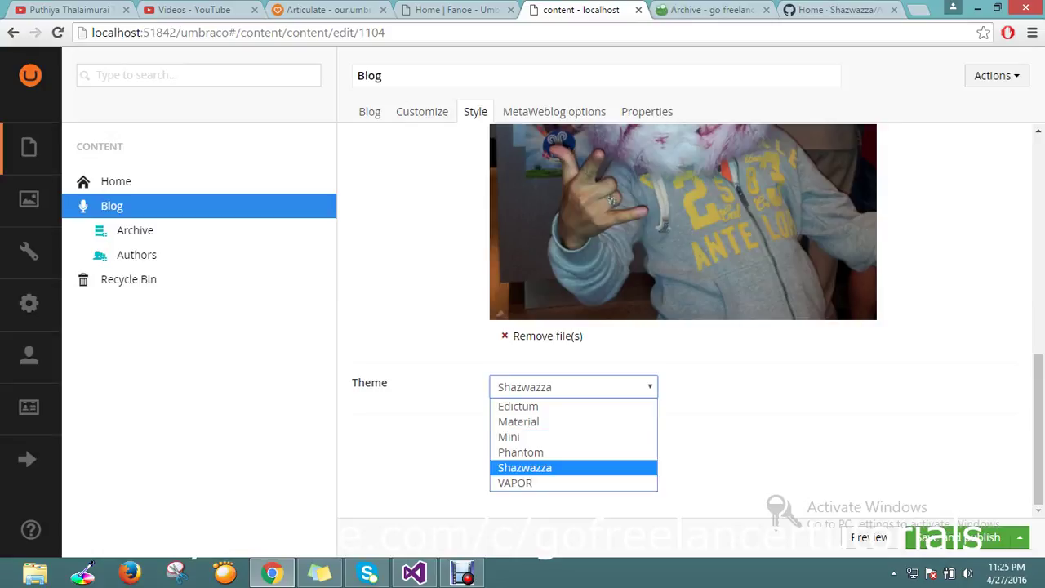
{"action": "left_click", "coordinate": [573, 483]}
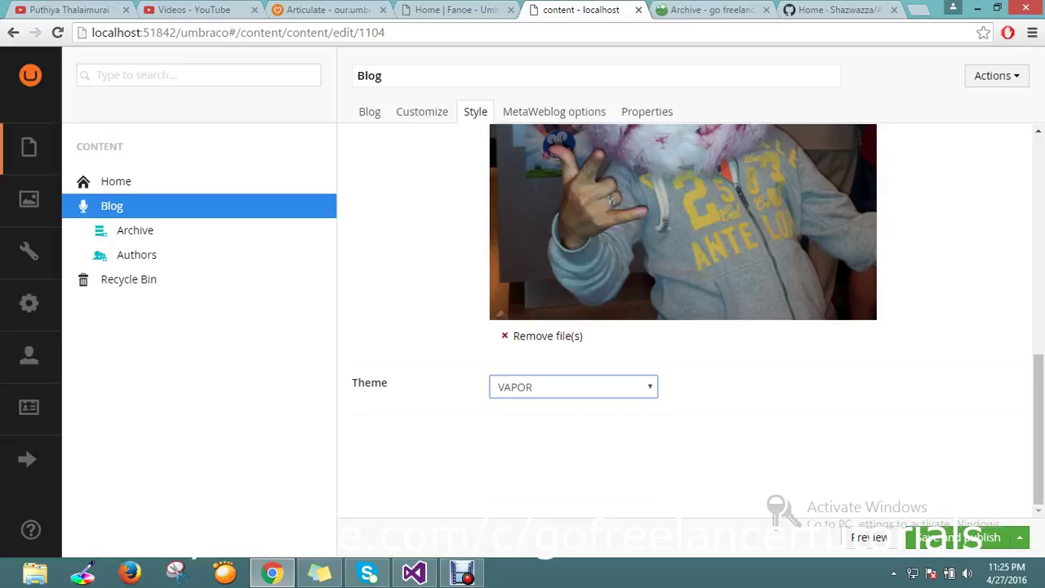
{"action": "left_click", "coordinate": [958, 538]}
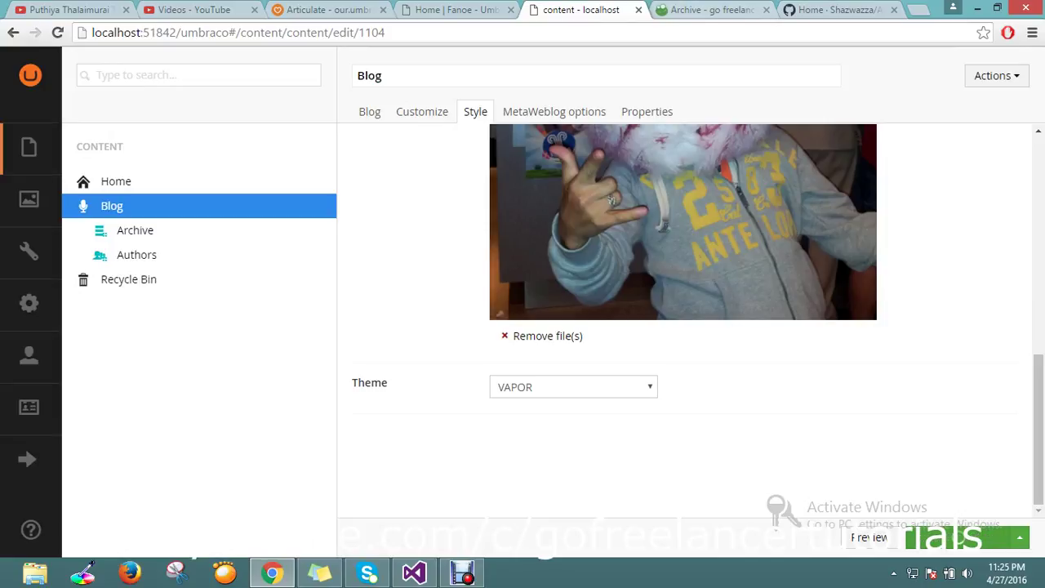
- Reload the localhost:51842/blog/ page and look over its layout in the new theme
{"action": "key", "text": "ctrl+Tab"}
{"action": "key", "text": "ctrl+l"}
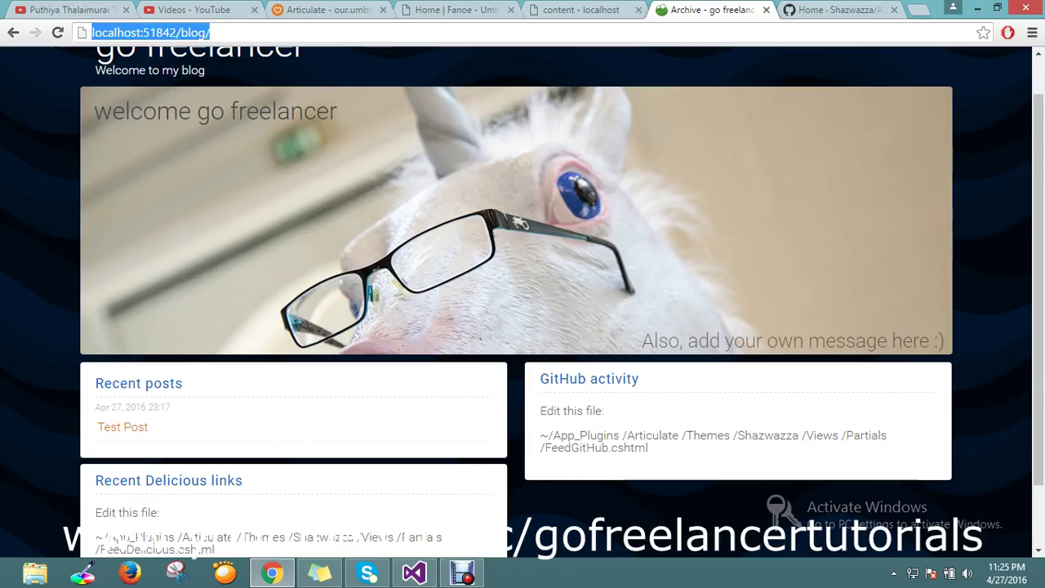
{"action": "key", "text": "Return"}
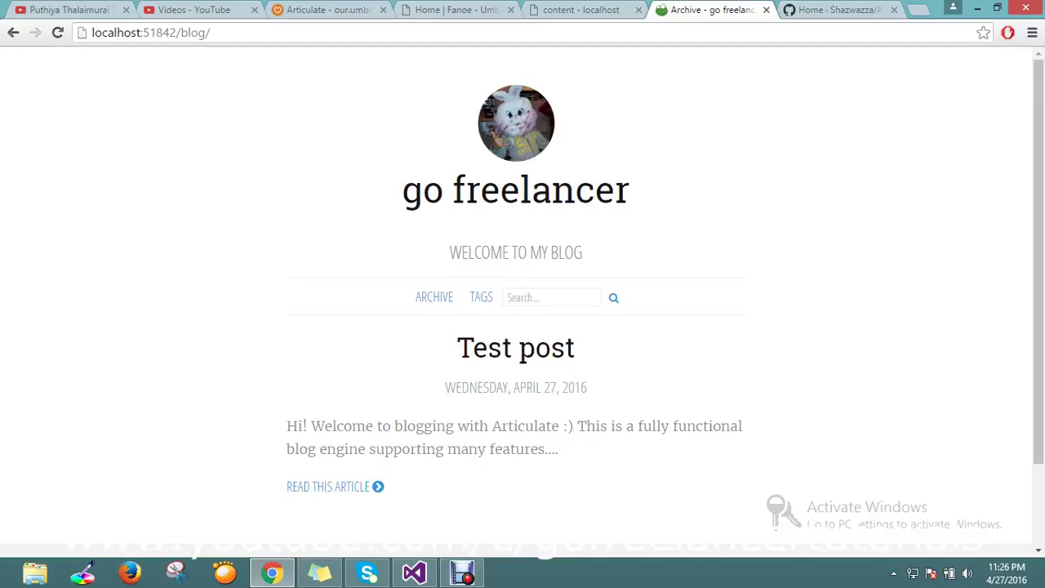
{"action": "scroll", "coordinate": [523, 327], "scroll_direction": "down", "scroll_amount": 2}
{"action": "scroll", "coordinate": [523, 326], "scroll_direction": "up", "scroll_amount": 3}
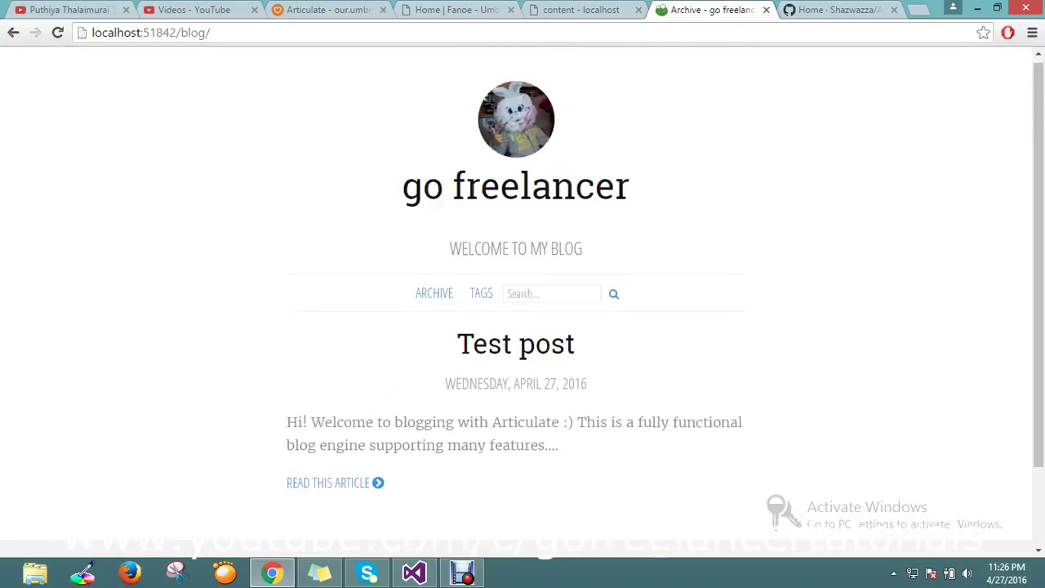
{"action": "scroll", "coordinate": [523, 327], "scroll_direction": "down", "scroll_amount": 2}
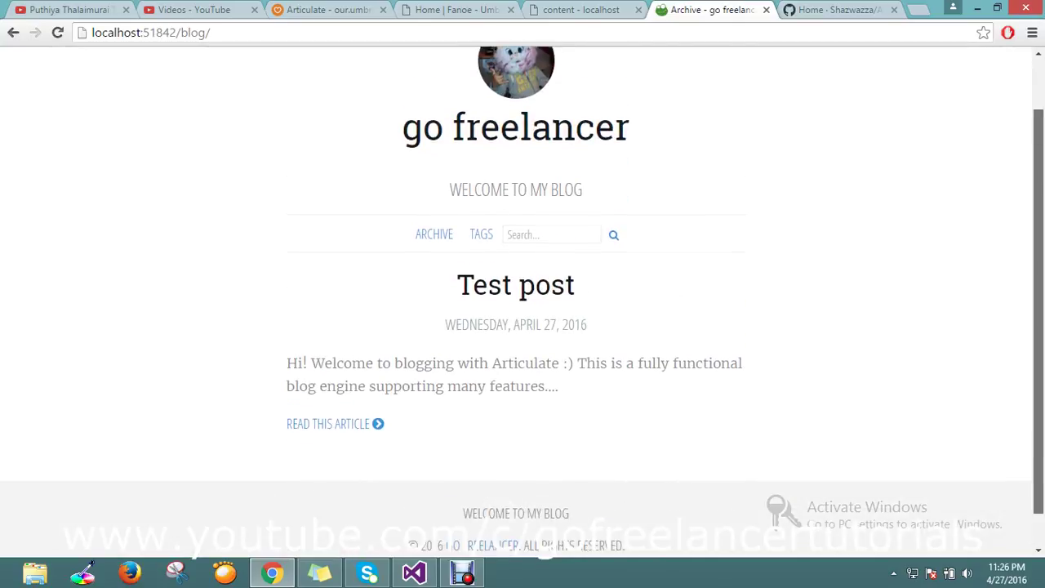
{"action": "scroll", "coordinate": [522, 327], "scroll_direction": "up", "scroll_amount": 1}
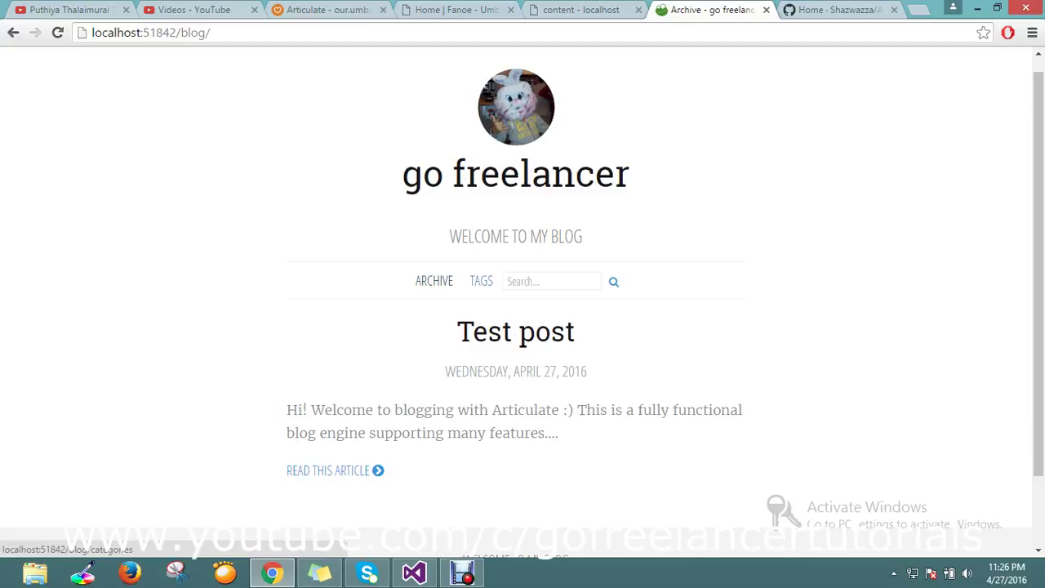
- Open the blog's Archive link and examine the TestCategory entry on the categories page
{"action": "left_click", "coordinate": [434, 281]}
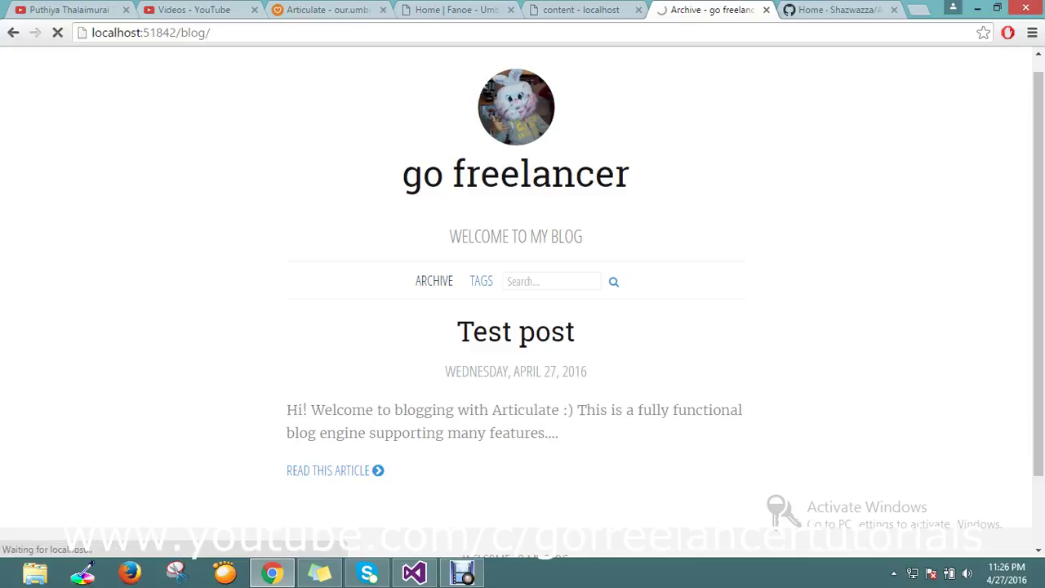
{"action": "left_click", "coordinate": [434, 281]}
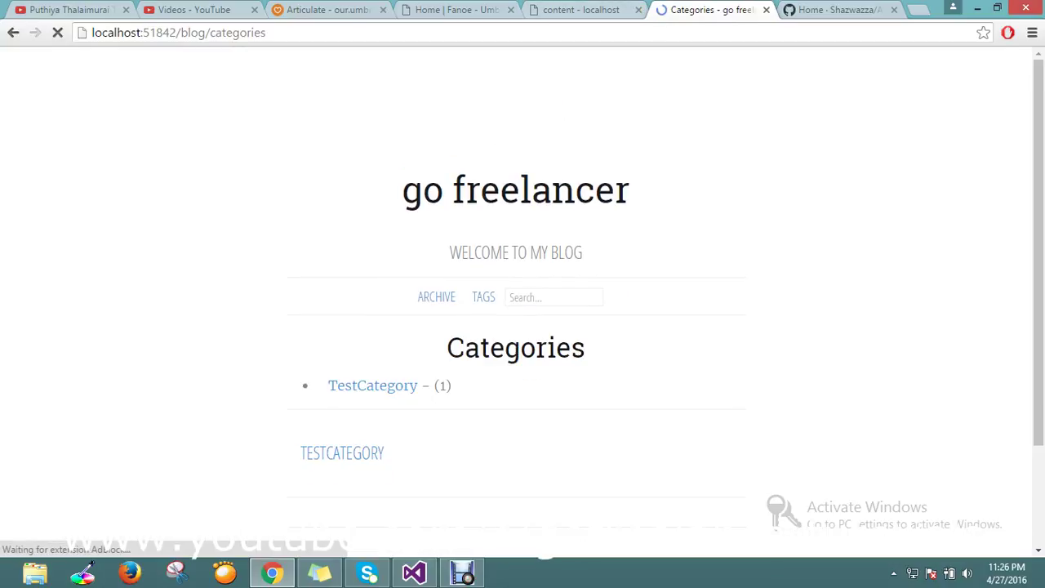
{"action": "scroll", "coordinate": [522, 294], "scroll_direction": "down", "scroll_amount": 2}
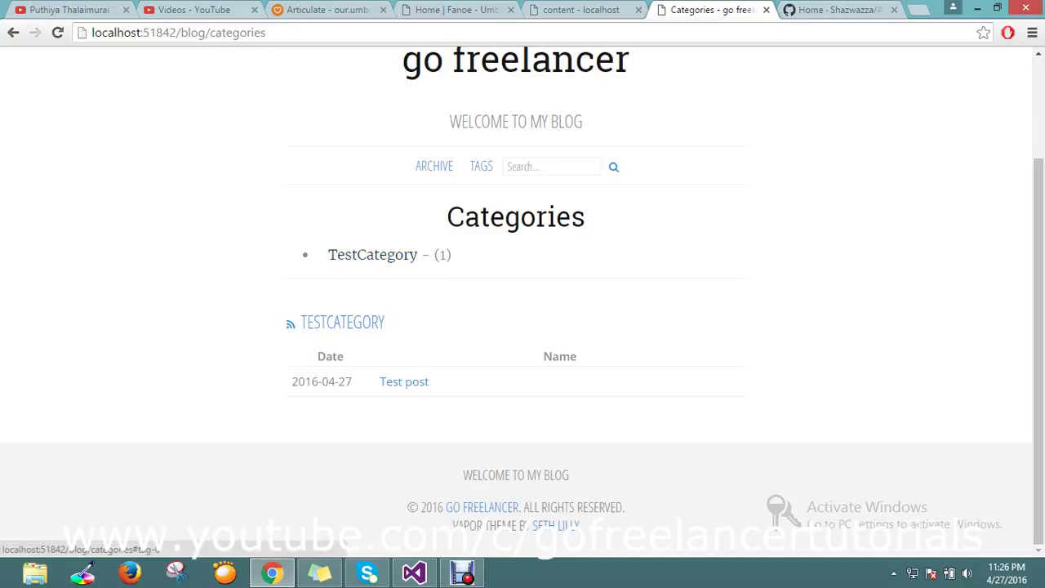
{"action": "left_click", "coordinate": [373, 254]}
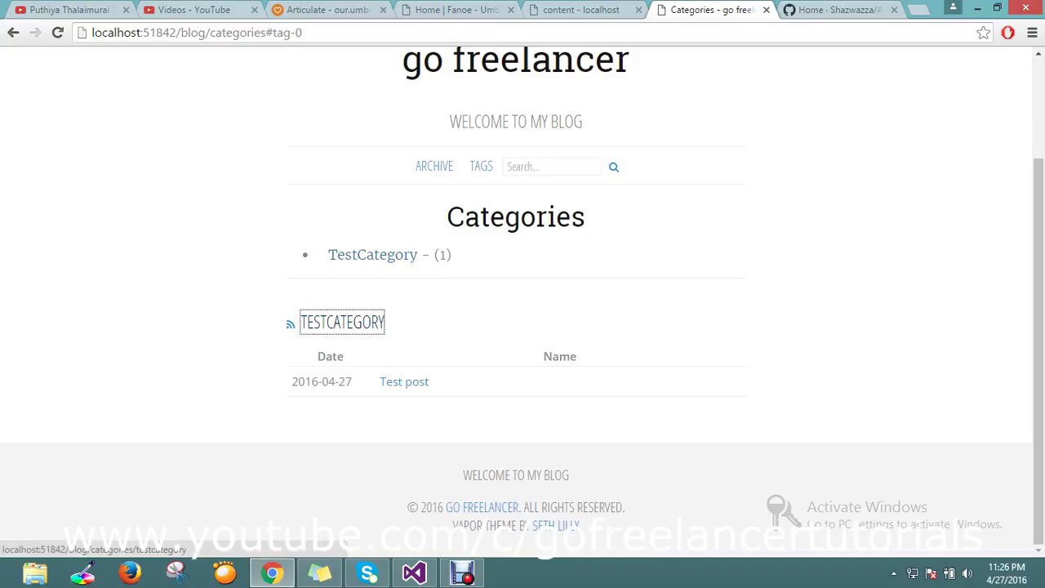
{"action": "left_click", "coordinate": [372, 254]}
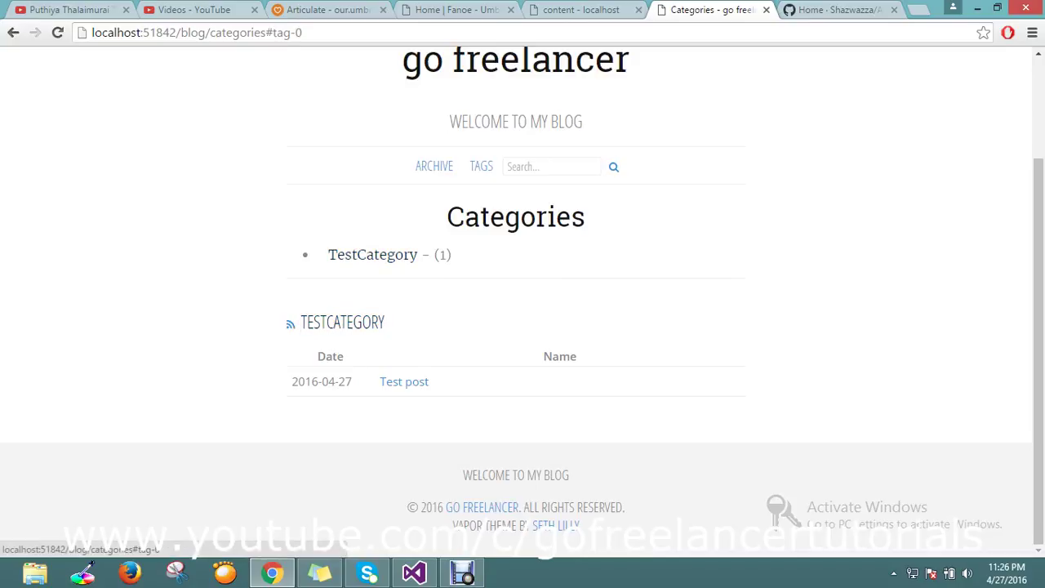
{"action": "left_click", "coordinate": [342, 322]}
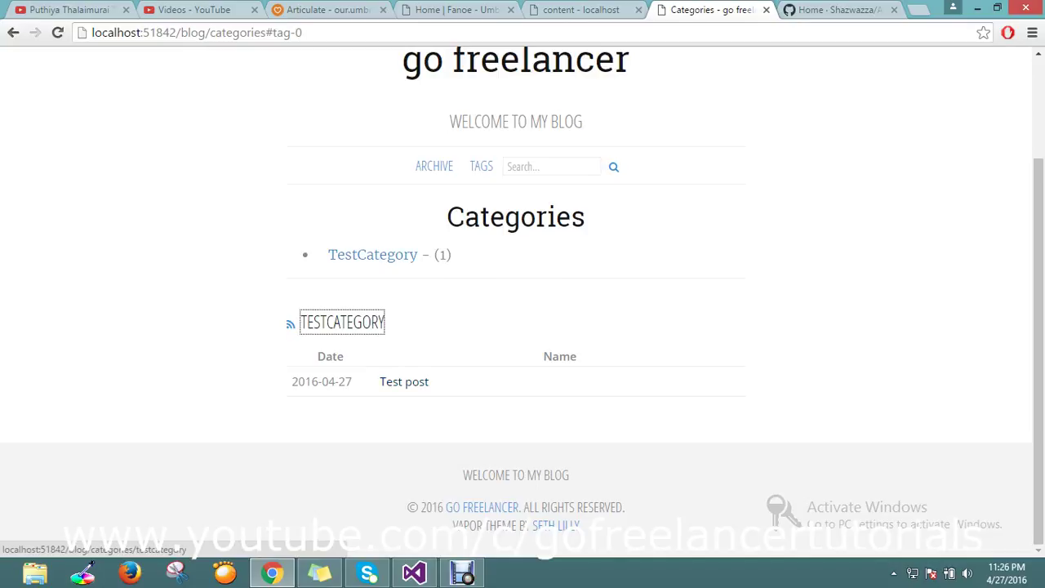
- Review the blog's Tags page and return to the blog home page through the site title
{"action": "left_click", "coordinate": [481, 165]}
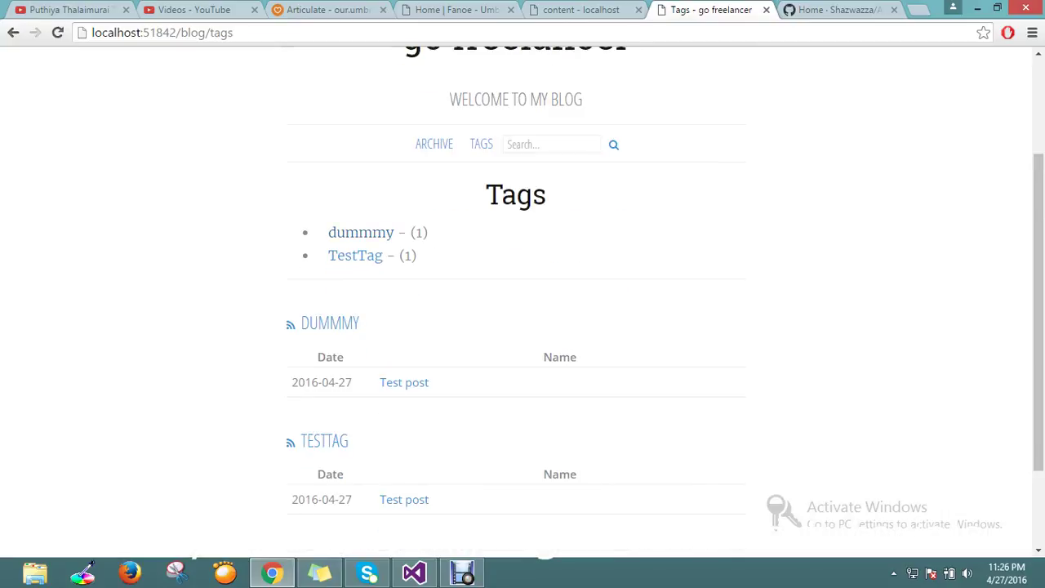
{"action": "scroll", "coordinate": [352, 241], "scroll_direction": "down", "scroll_amount": 2}
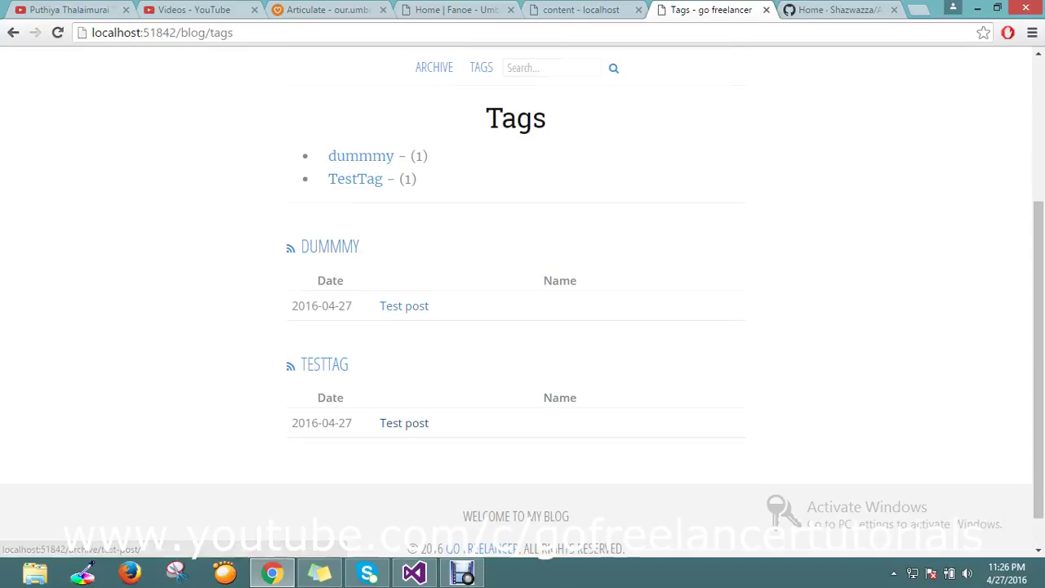
{"action": "scroll", "coordinate": [516, 310], "scroll_direction": "up", "scroll_amount": 5}
{"action": "left_click", "coordinate": [515, 190]}
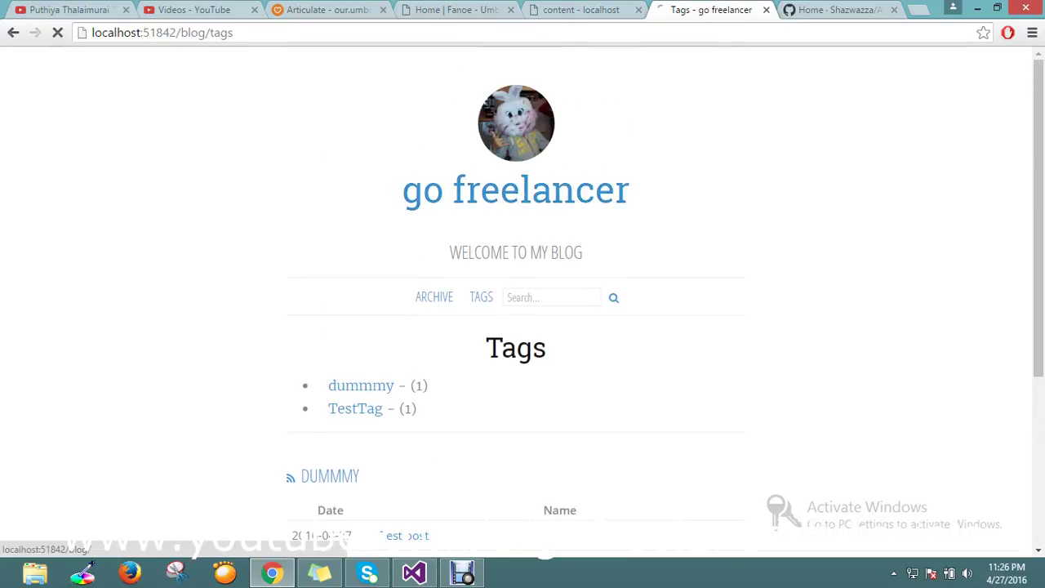
- Open the full Test post article and read through to its author section, highlighting the author label
{"action": "scroll", "coordinate": [515, 190], "scroll_direction": "down", "scroll_amount": 2}
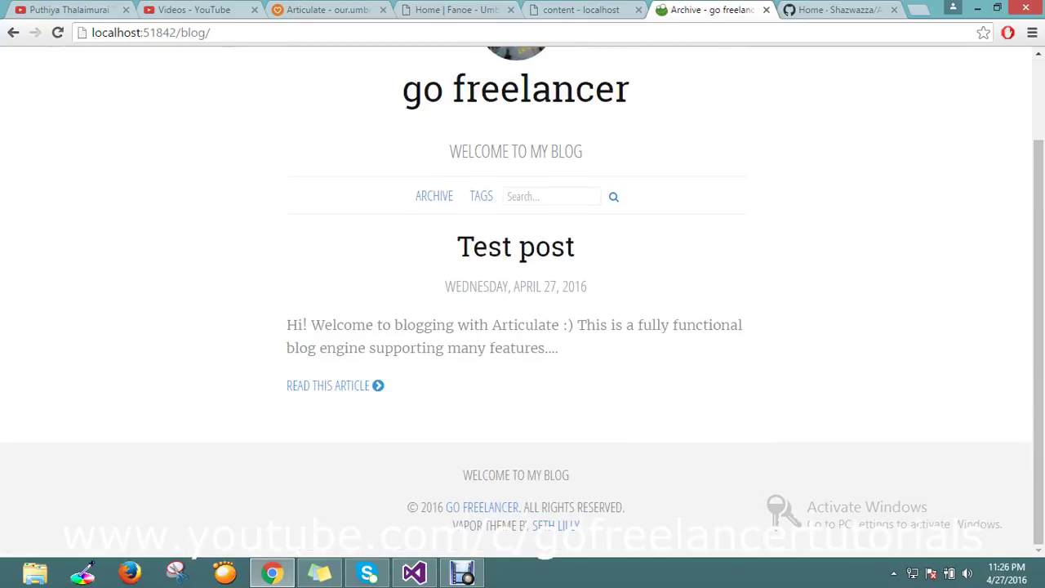
{"action": "left_click", "coordinate": [359, 386]}
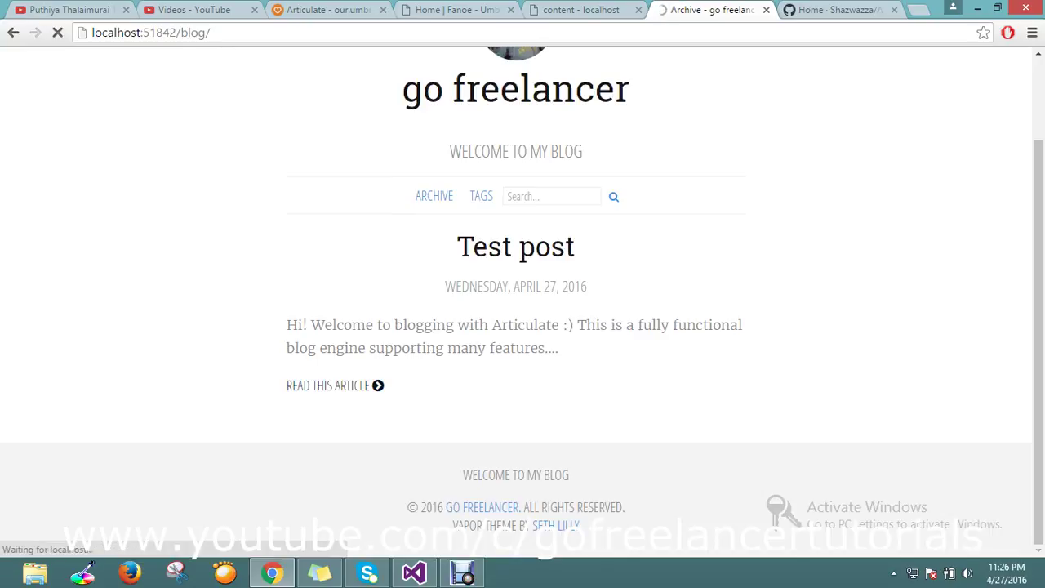
{"action": "left_click", "coordinate": [335, 385]}
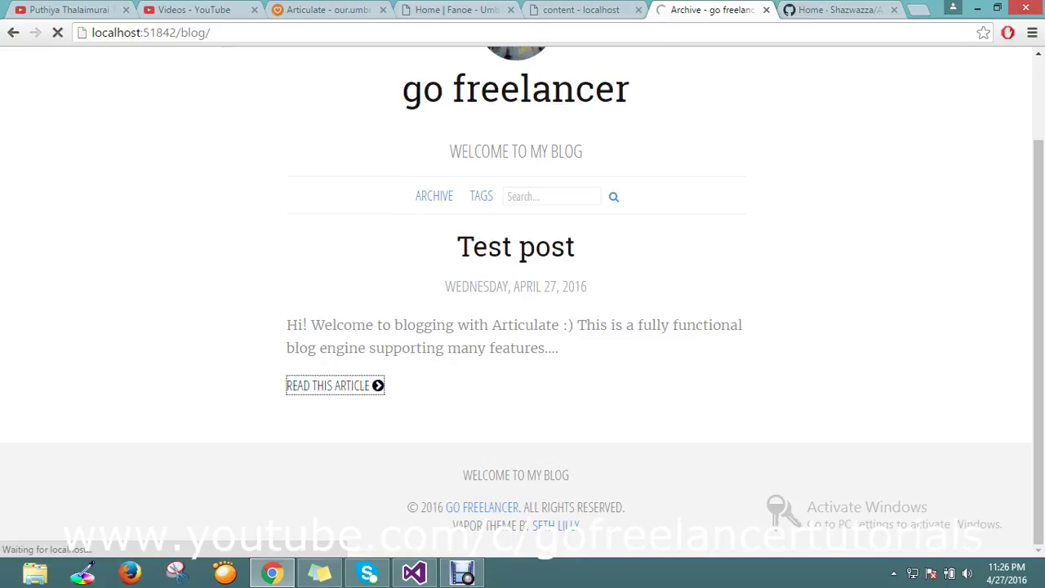
{"action": "scroll", "coordinate": [523, 294], "scroll_direction": "up", "scroll_amount": 2}
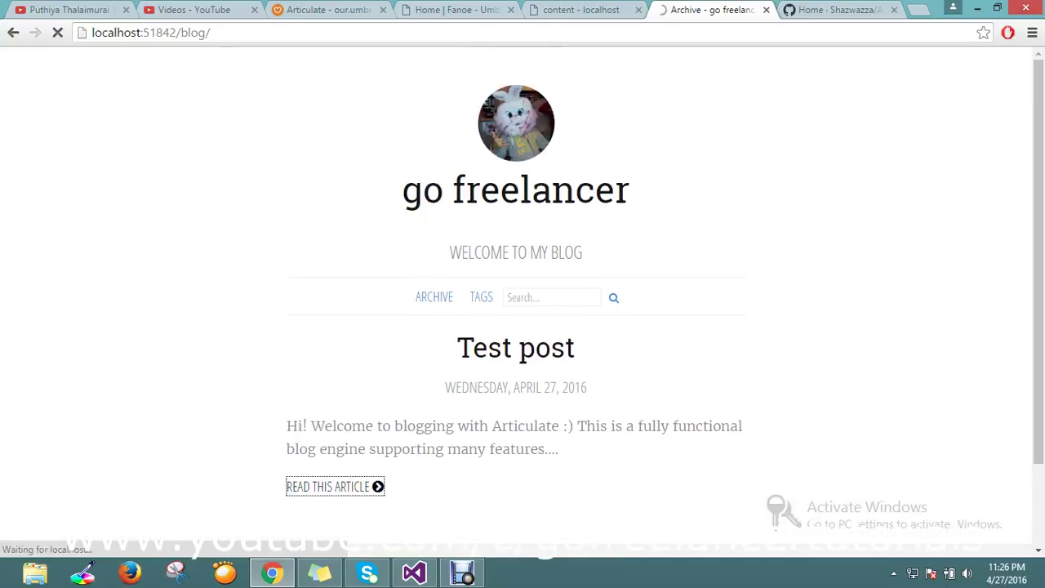
{"action": "scroll", "coordinate": [523, 294], "scroll_direction": "down", "scroll_amount": 2}
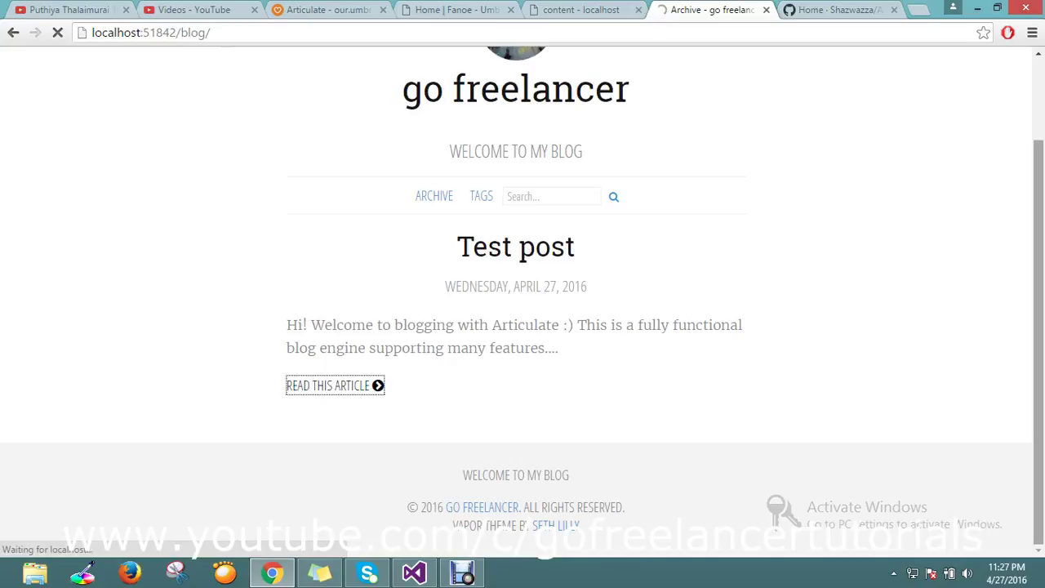
{"action": "scroll", "coordinate": [517, 190], "scroll_direction": "up", "scroll_amount": 2}
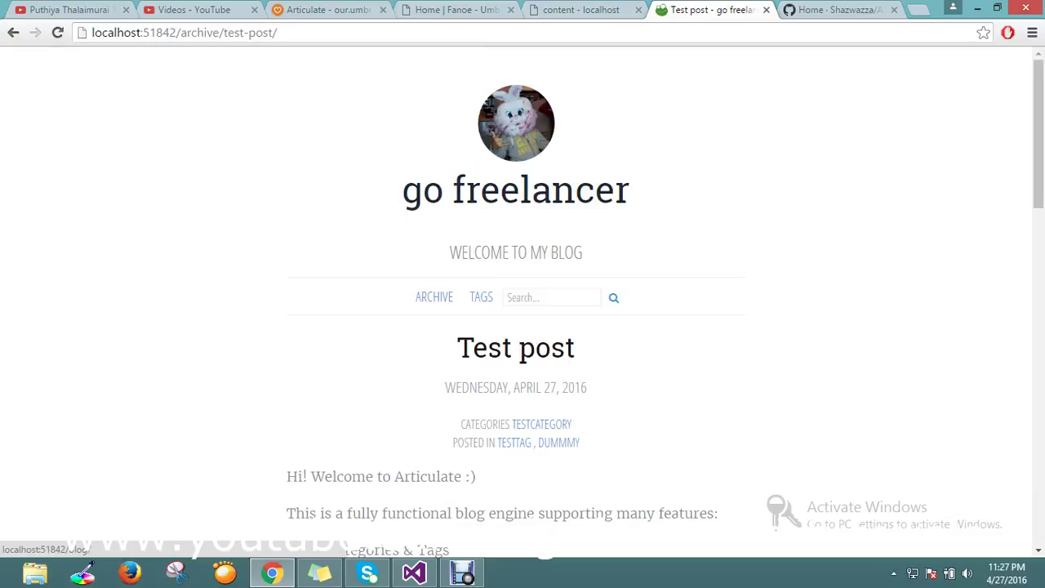
{"action": "scroll", "coordinate": [516, 302], "scroll_direction": "down", "scroll_amount": 6}
{"action": "scroll", "coordinate": [516, 302], "scroll_direction": "down", "scroll_amount": 9}
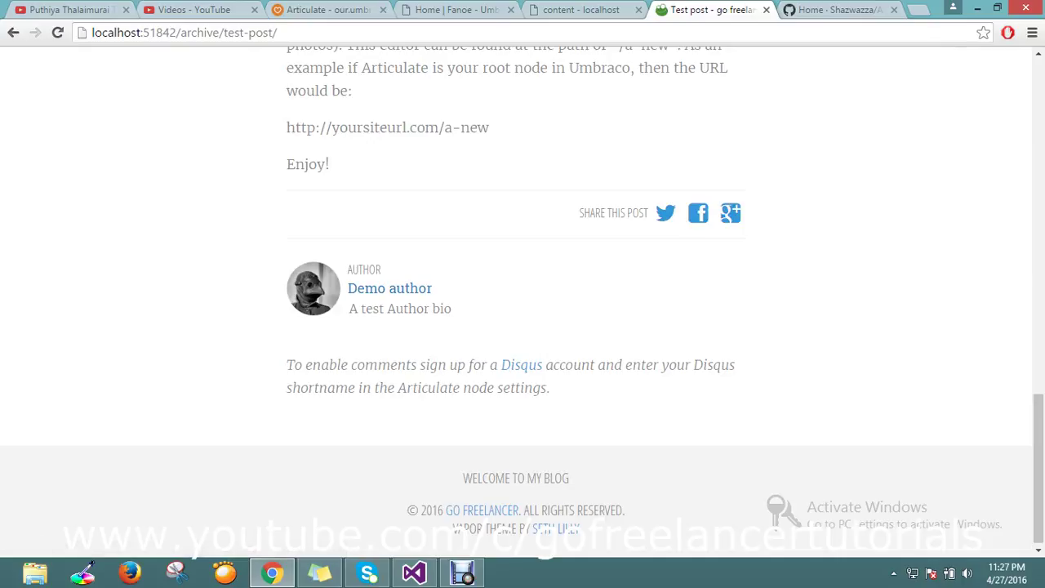
{"action": "left_click_drag", "start_coordinate": [432, 288], "coordinate": [348, 288]}
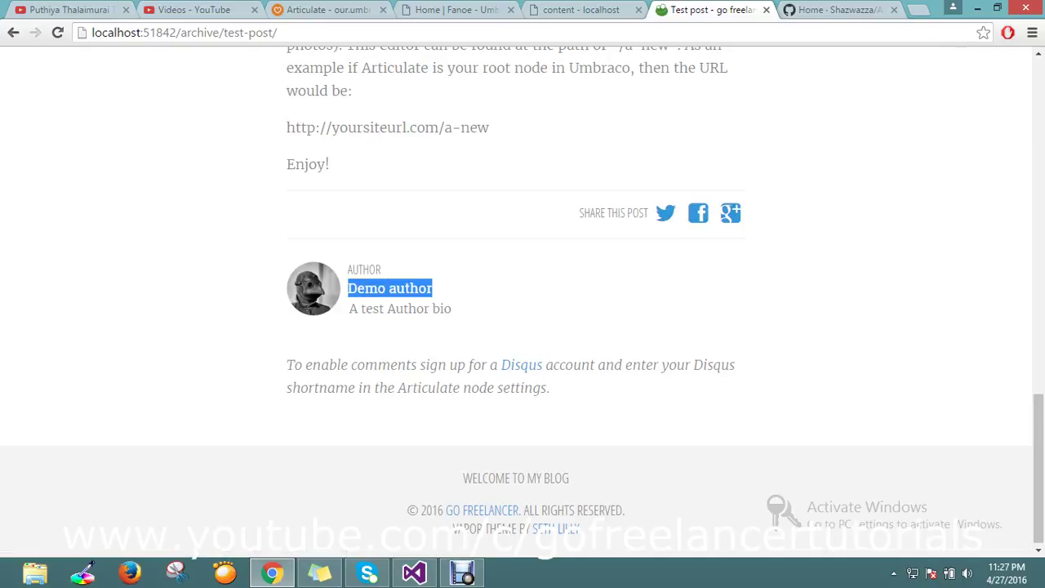
- Return to the Umbraco back office and start a new Articulate Rich Text item under the Blog's Archive node
{"action": "left_click", "coordinate": [582, 10]}
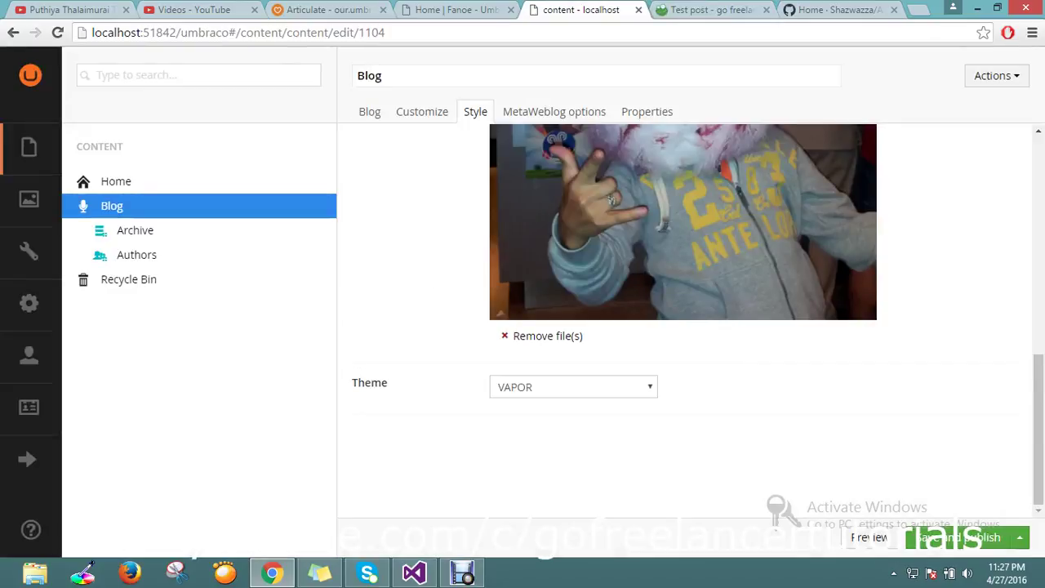
{"action": "scroll", "coordinate": [682, 319], "scroll_direction": "up", "scroll_amount": 2}
{"action": "left_click", "coordinate": [135, 230]}
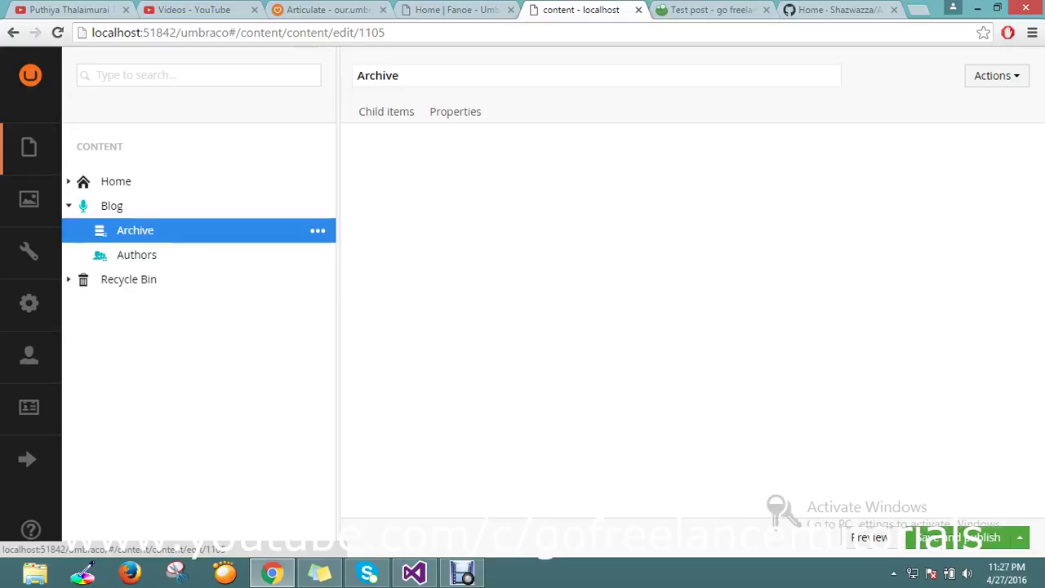
{"action": "left_click", "coordinate": [381, 147]}
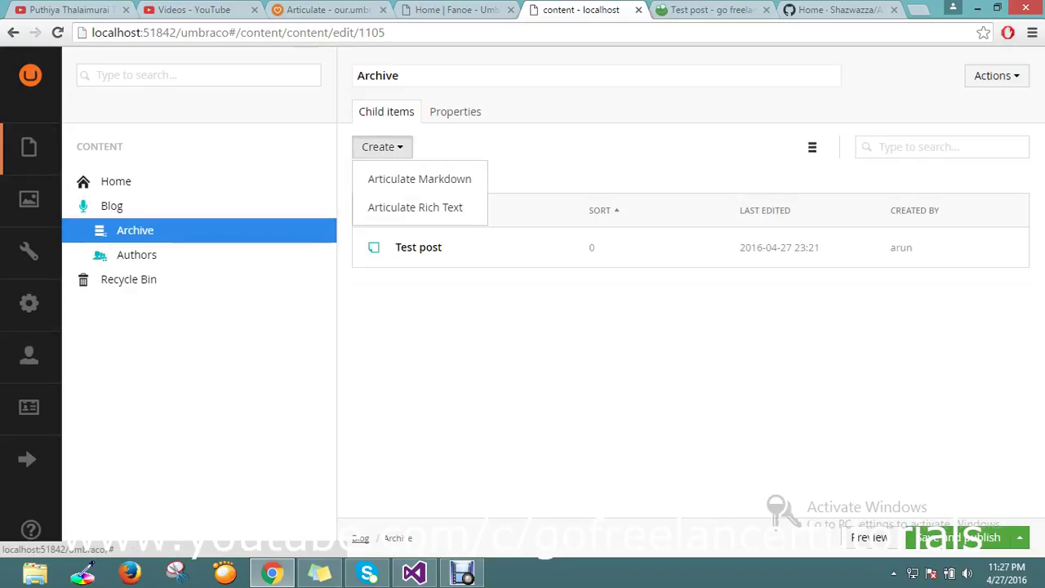
{"action": "left_click", "coordinate": [415, 207]}
{"action": "left_click", "coordinate": [415, 208]}
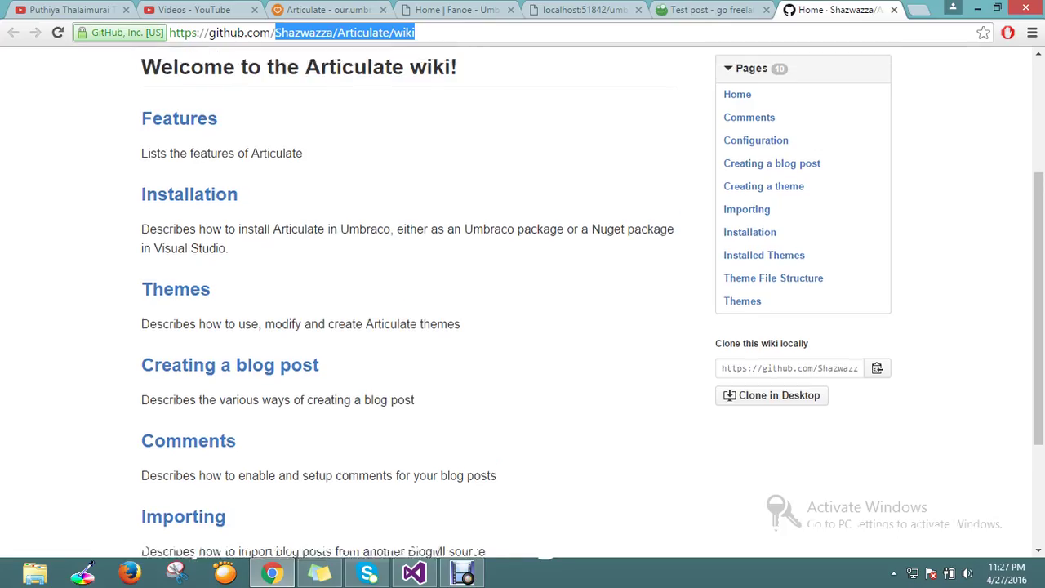
- Switch to the Articulate wiki on GitHub and look through its list of documentation topics
{"action": "scroll", "coordinate": [516, 301], "scroll_direction": "down", "scroll_amount": 3}
{"action": "scroll", "coordinate": [523, 311], "scroll_direction": "down", "scroll_amount": 1}
{"action": "scroll", "coordinate": [522, 311], "scroll_direction": "up", "scroll_amount": 4}
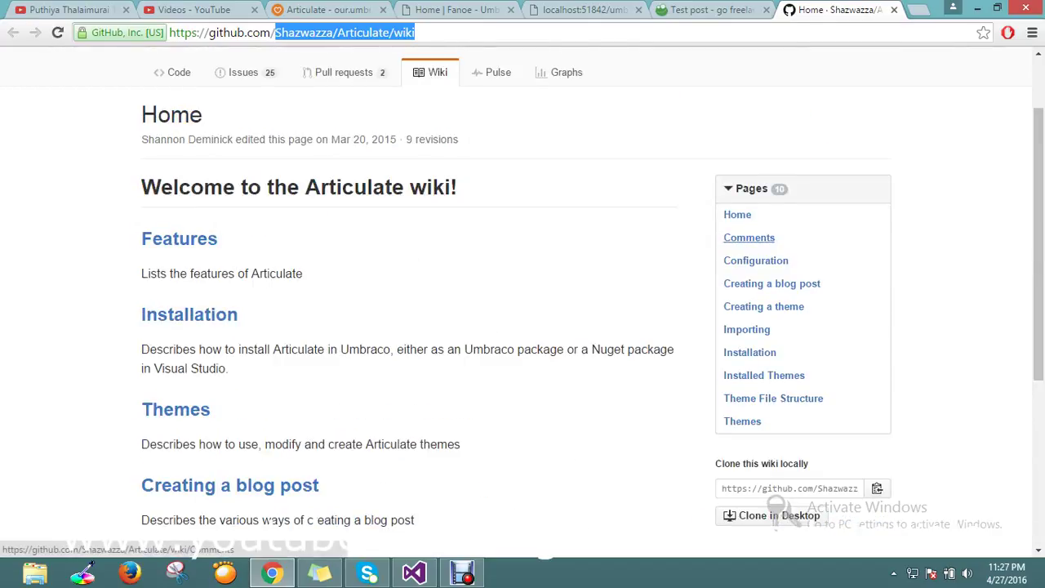
{"action": "scroll", "coordinate": [134, 332], "scroll_direction": "down", "scroll_amount": 4}
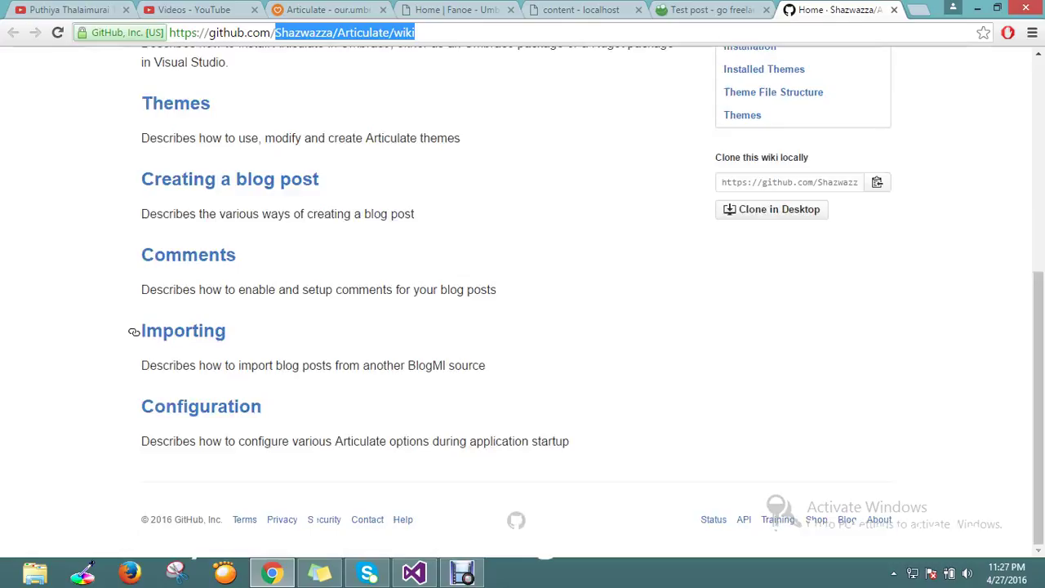
- Open the Discussions forum from the Articulate project page on Our Umbraco and browse its topics
{"action": "left_click", "coordinate": [326, 10]}
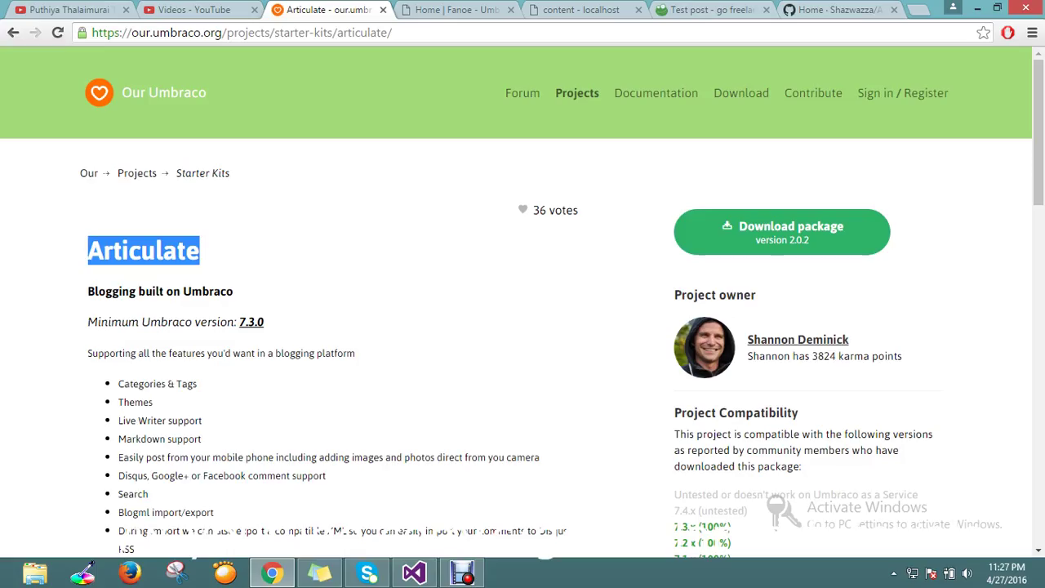
{"action": "scroll", "coordinate": [523, 327], "scroll_direction": "down", "scroll_amount": 15}
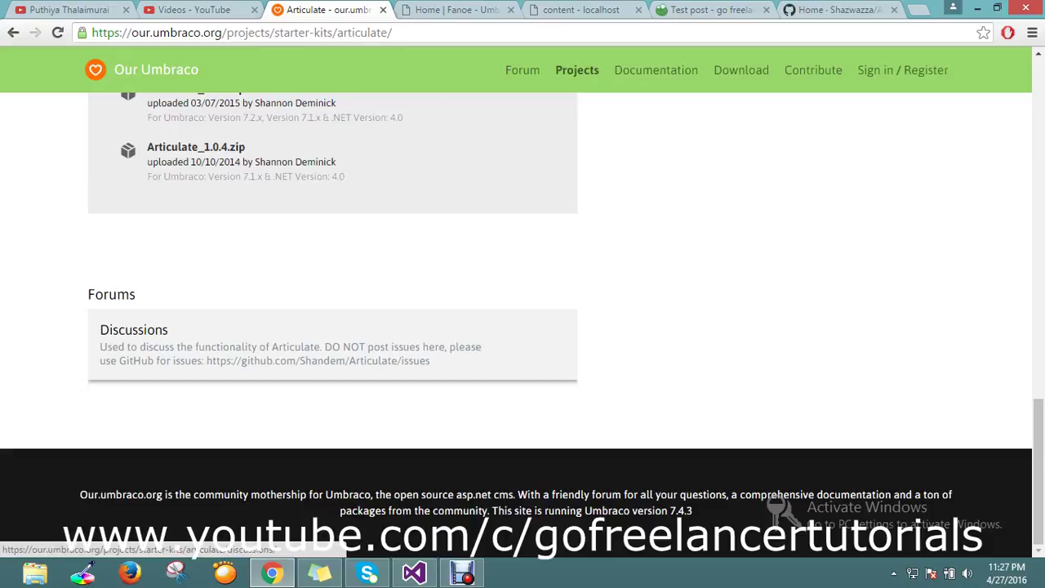
{"action": "left_click_drag", "start_coordinate": [245, 350], "coordinate": [366, 367]}
{"action": "left_click", "coordinate": [366, 367]}
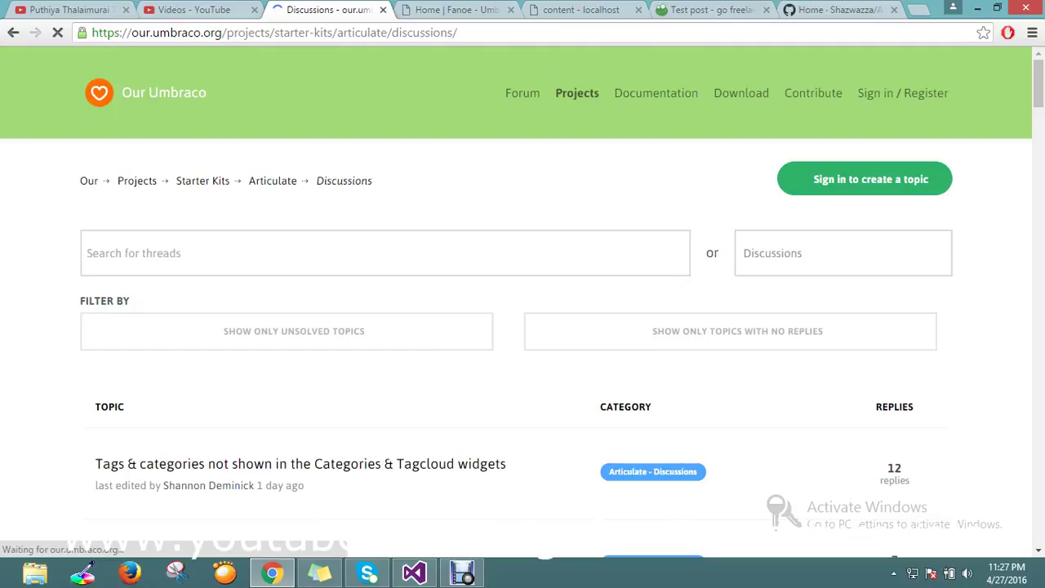
{"action": "scroll", "coordinate": [245, 367], "scroll_direction": "down", "scroll_amount": 15}
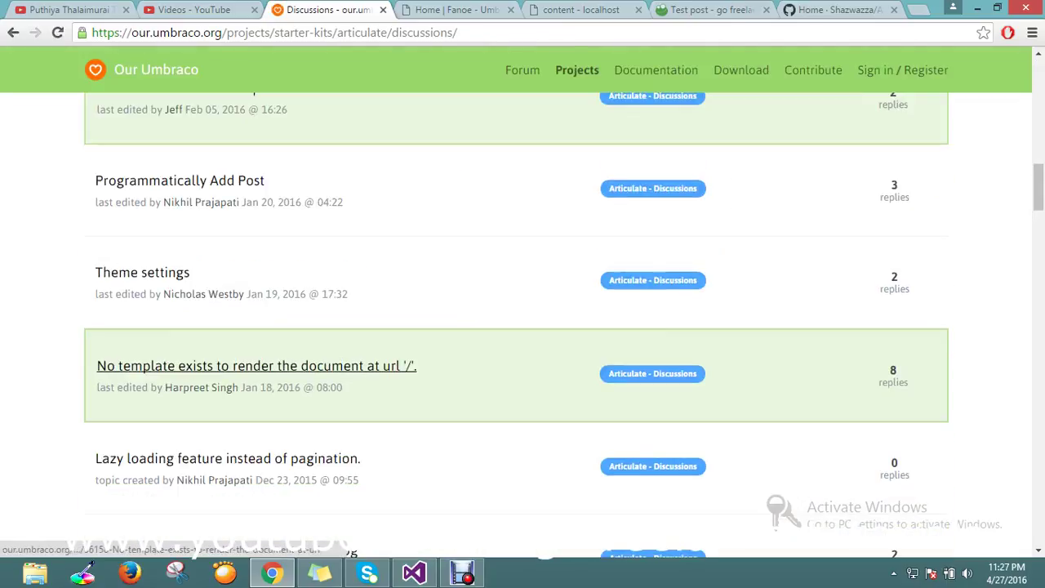
- Browse the remaining Articulate discussion topics and close the forum page
{"action": "scroll", "coordinate": [245, 368], "scroll_direction": "down", "scroll_amount": 10}
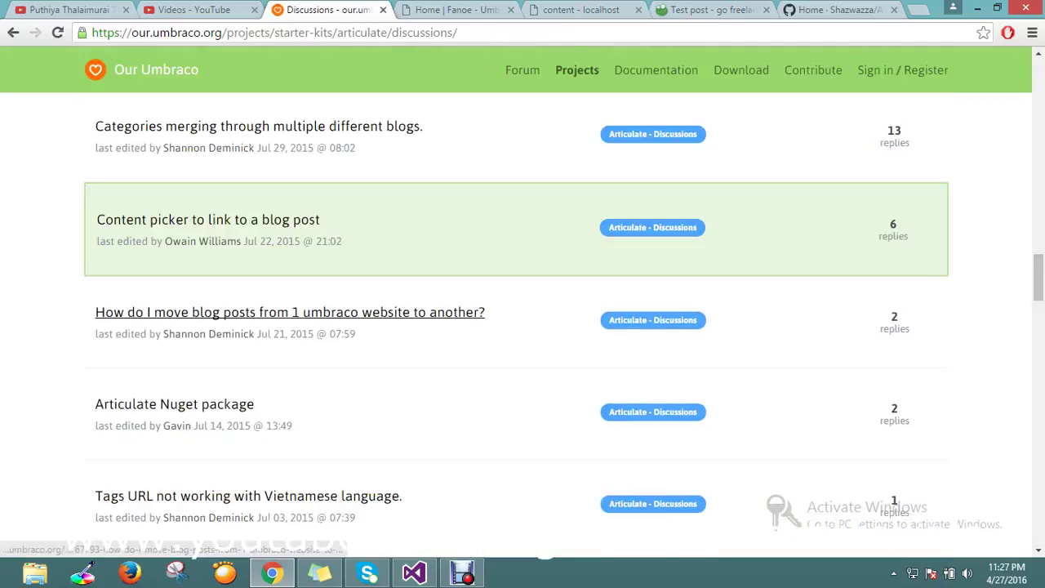
{"action": "scroll", "coordinate": [245, 368], "scroll_direction": "down", "scroll_amount": 6}
{"action": "scroll", "coordinate": [523, 327], "scroll_direction": "down", "scroll_amount": 1}
{"action": "key", "text": "ctrl+w"}
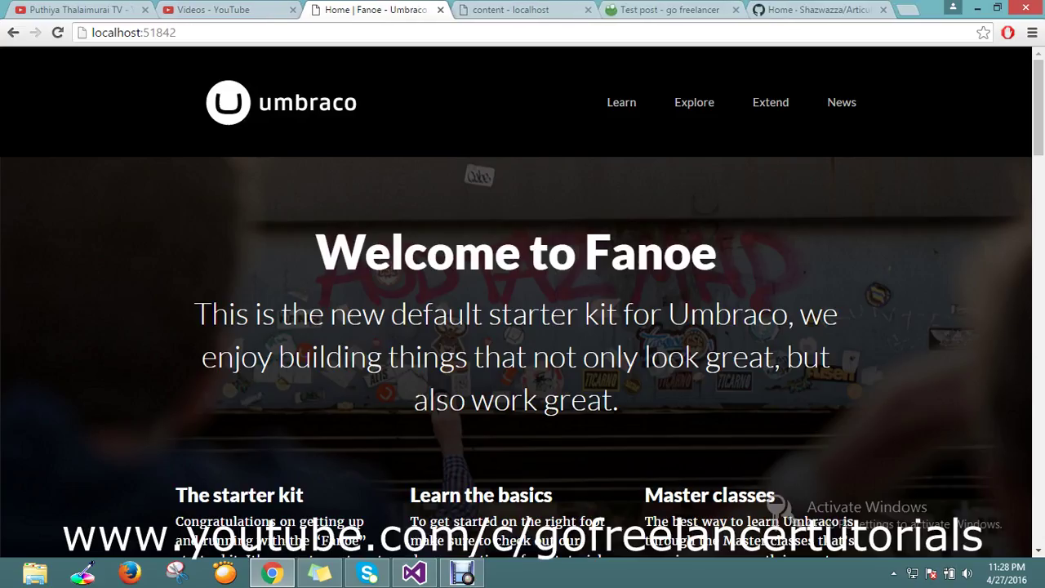
- Copy the introductory paragraph under the "Welcome to Fanoe" heading on the site's home page
{"action": "left_click_drag", "start_coordinate": [193, 313], "coordinate": [619, 400]}
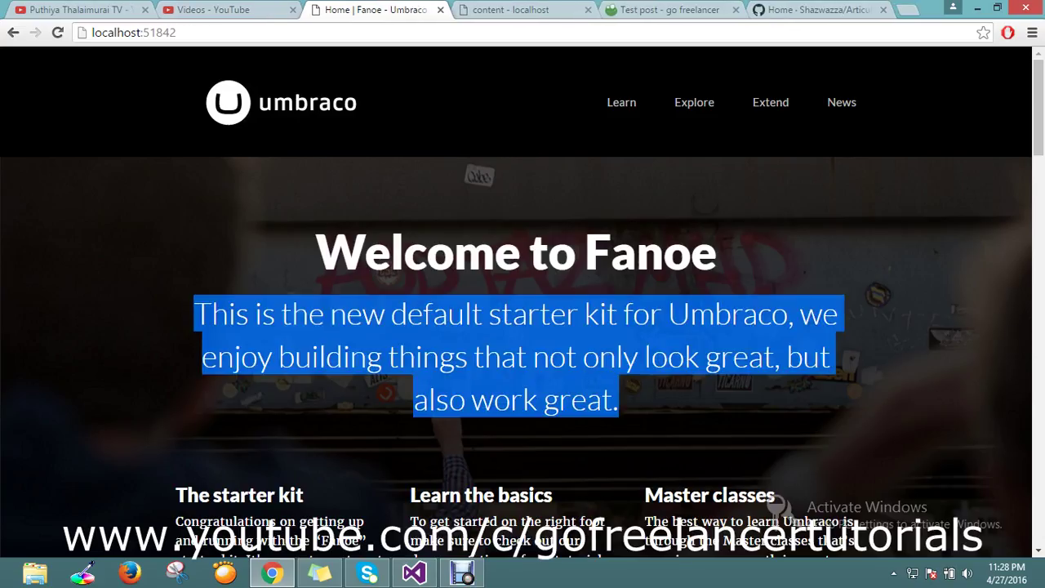
{"action": "right_click", "coordinate": [595, 358]}
{"action": "left_click", "coordinate": [621, 369]}
- Return to the new Articulate Rich Text item, name it "my first blog" and add the tag "my blog"
{"action": "key", "text": "ctrl+Tab"}
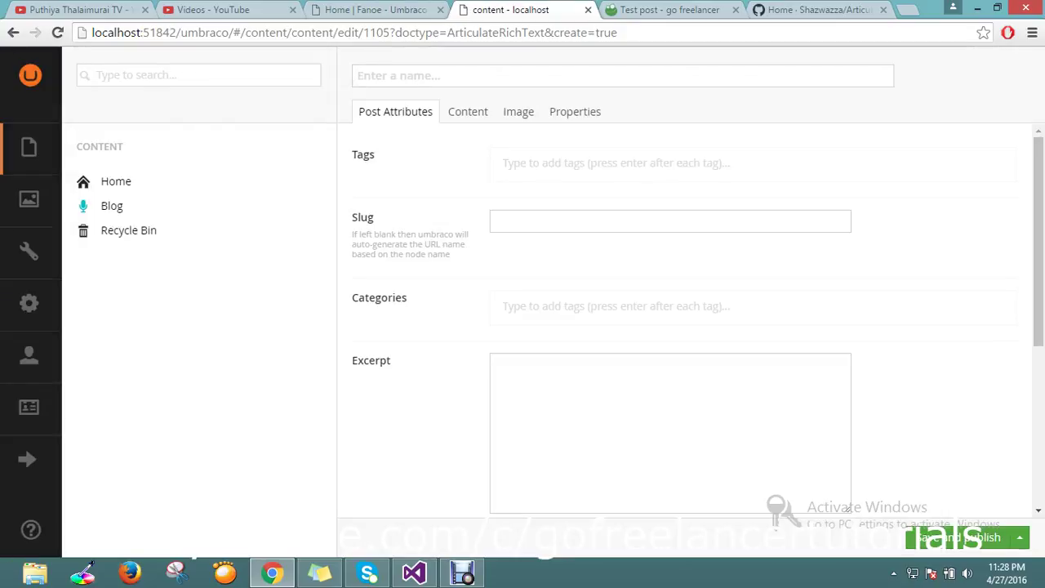
{"action": "type", "text": "my first blog"}
{"action": "key", "text": "Tab"}
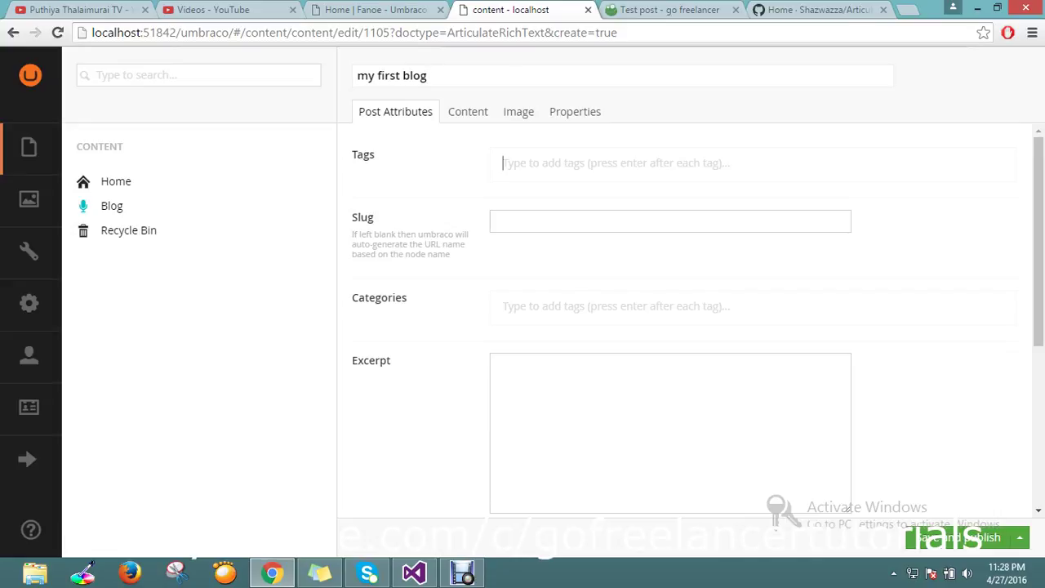
{"action": "type", "text": "my blog"}
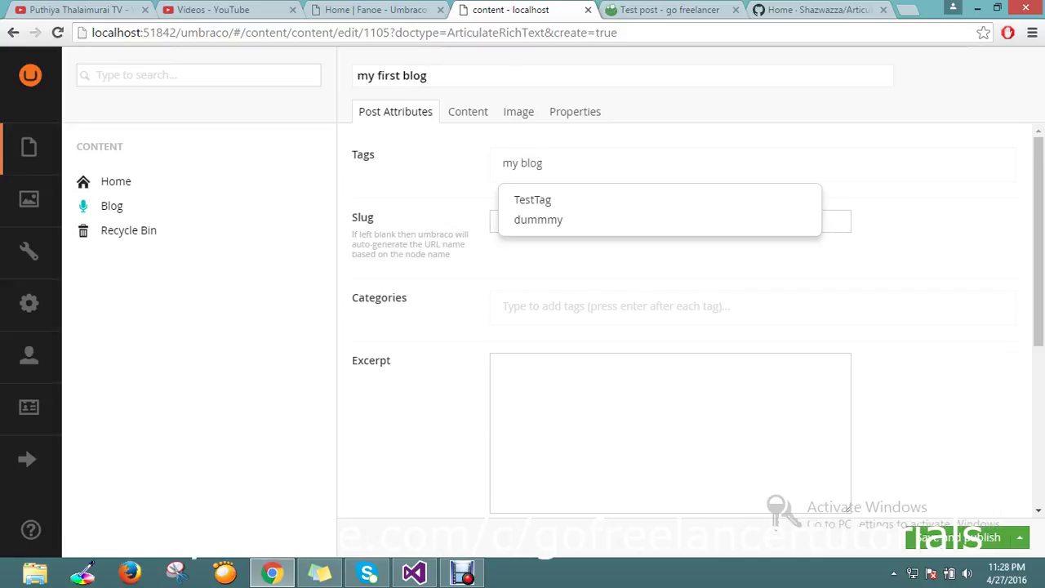
{"action": "key", "text": "Tab"}
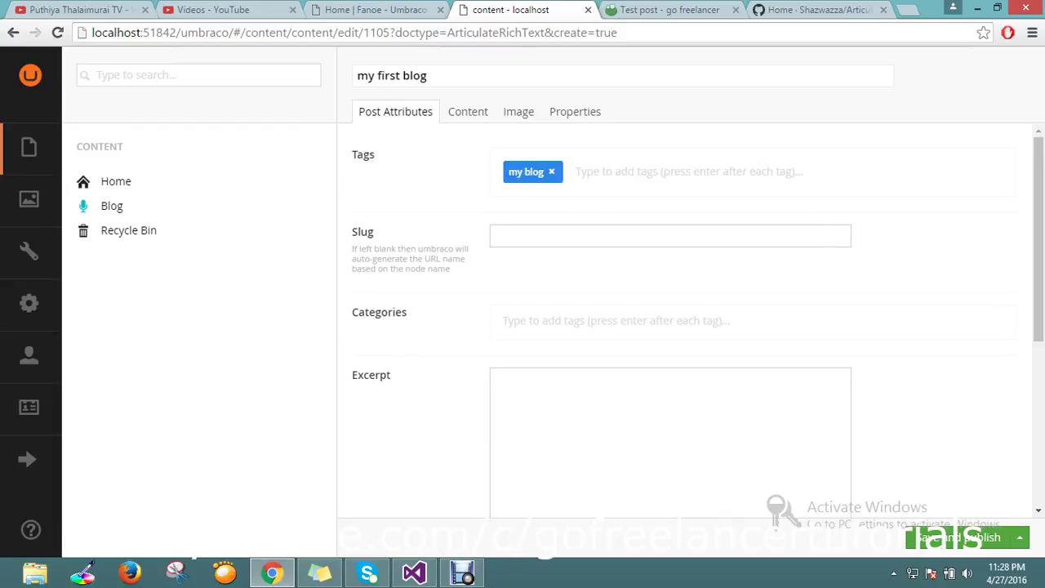
- Add the category "go freelancer" to the new post
{"action": "left_click", "coordinate": [504, 320]}
{"action": "type", "text": "go"}
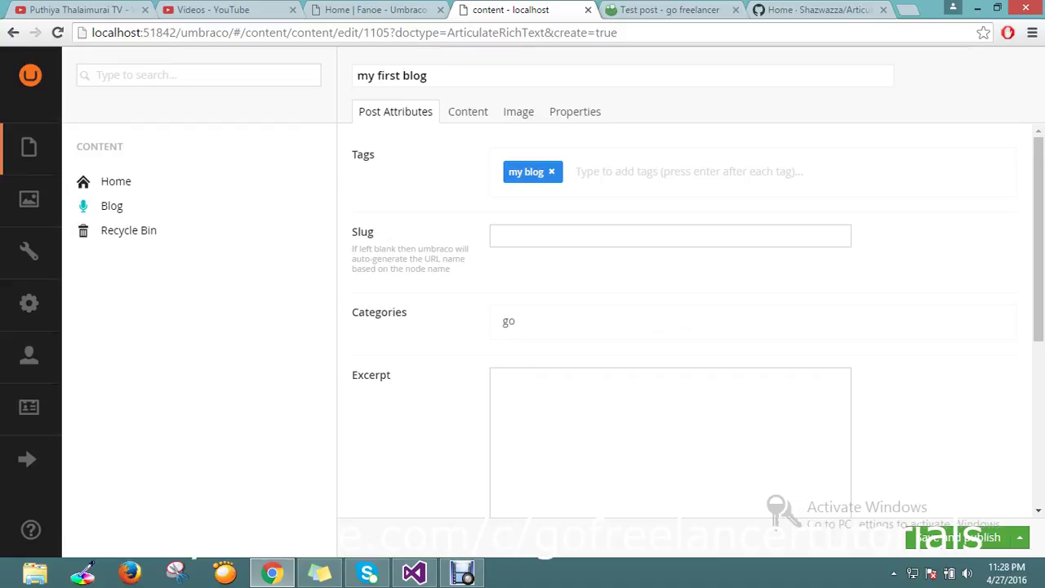
{"action": "type", "text": " freelancer"}
{"action": "key", "text": "Return"}
{"action": "key", "text": "Tab"}
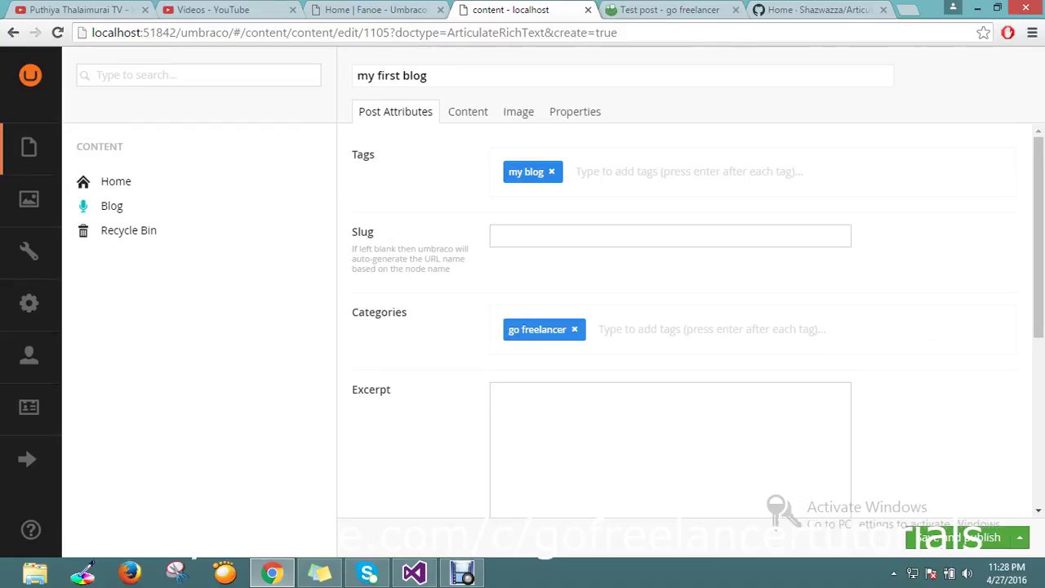
- Paste the copied paragraph twice into the post's body content and save and publish the post
{"action": "scroll", "coordinate": [686, 318], "scroll_direction": "down", "scroll_amount": 5}
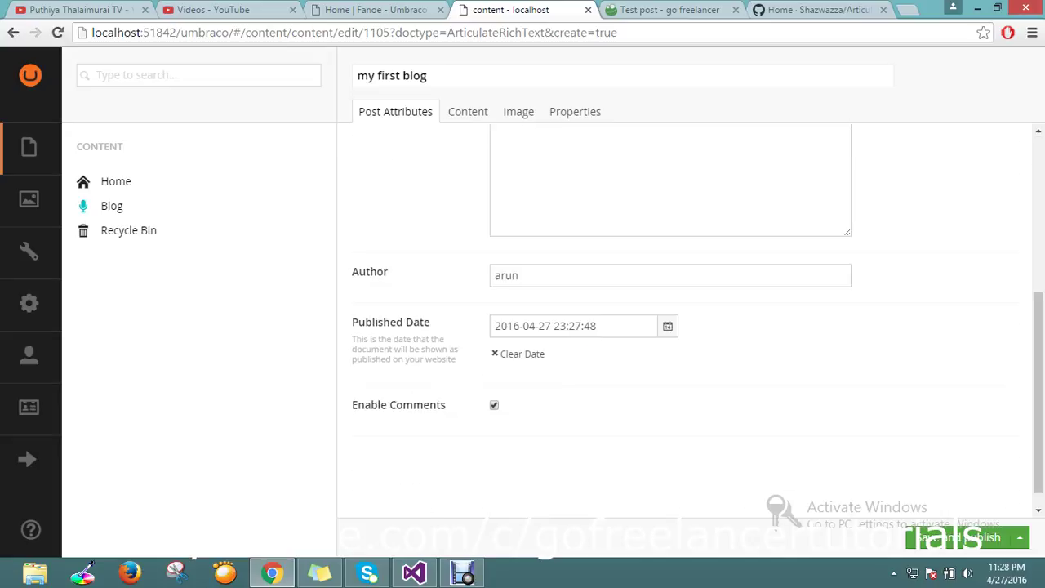
{"action": "scroll", "coordinate": [686, 318], "scroll_direction": "down", "scroll_amount": 1}
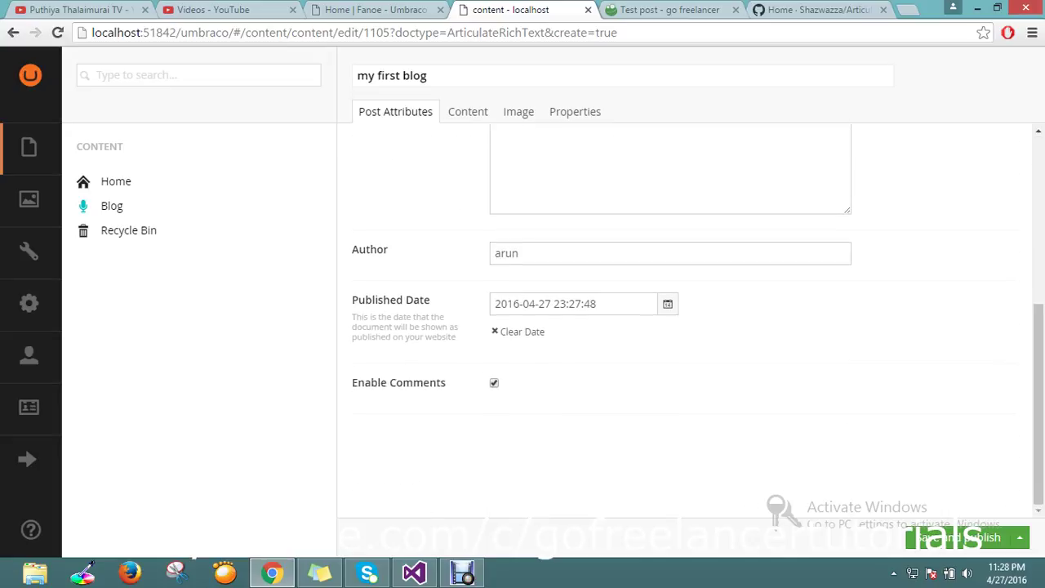
{"action": "scroll", "coordinate": [686, 319], "scroll_direction": "up", "scroll_amount": 6}
{"action": "left_click", "coordinate": [468, 111]}
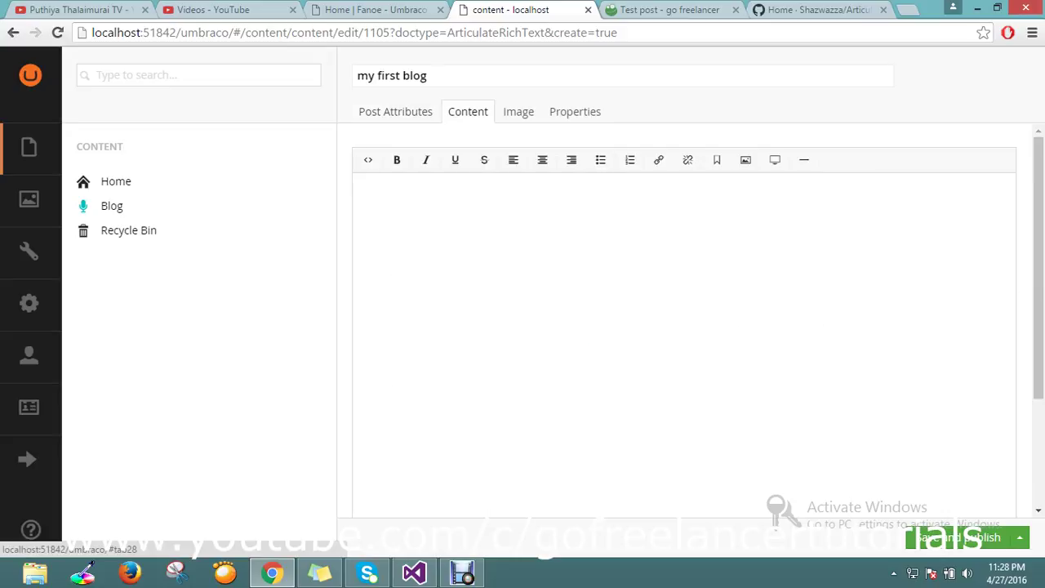
{"action": "key", "text": "ctrl+v"}
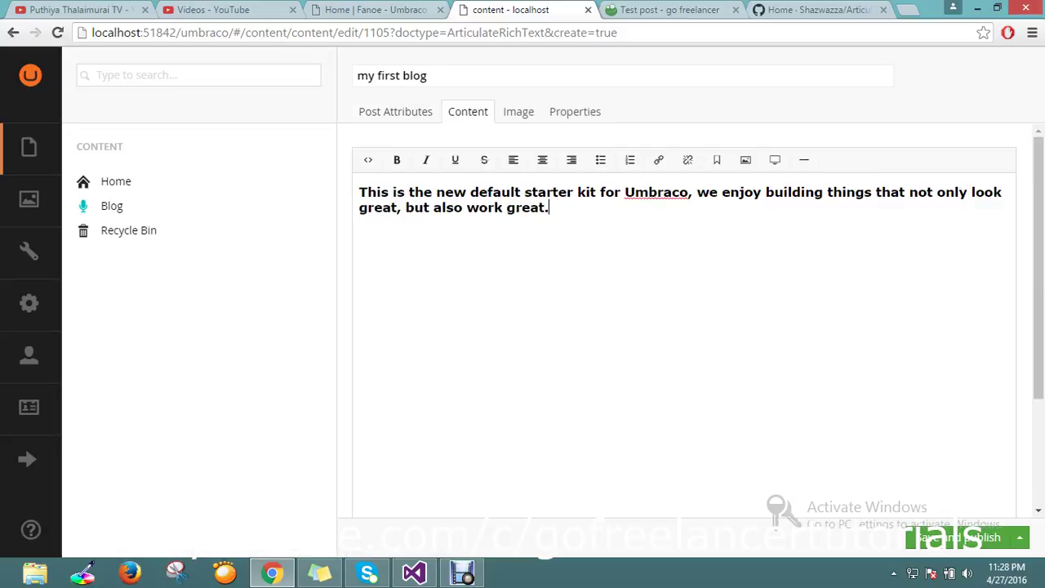
{"action": "key", "text": "ctrl+v"}
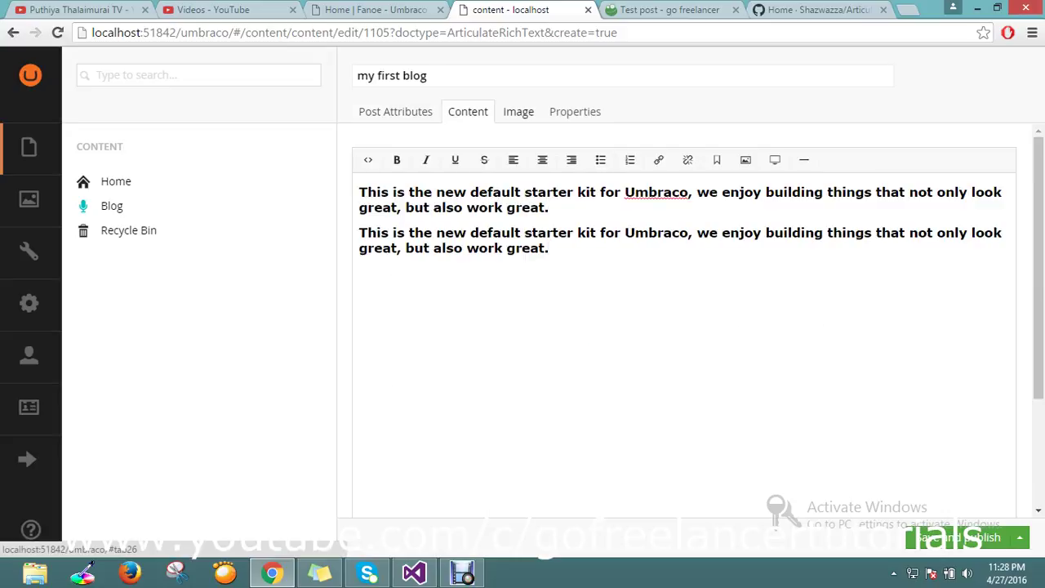
{"action": "left_click", "coordinate": [518, 111]}
{"action": "left_click", "coordinate": [575, 111]}
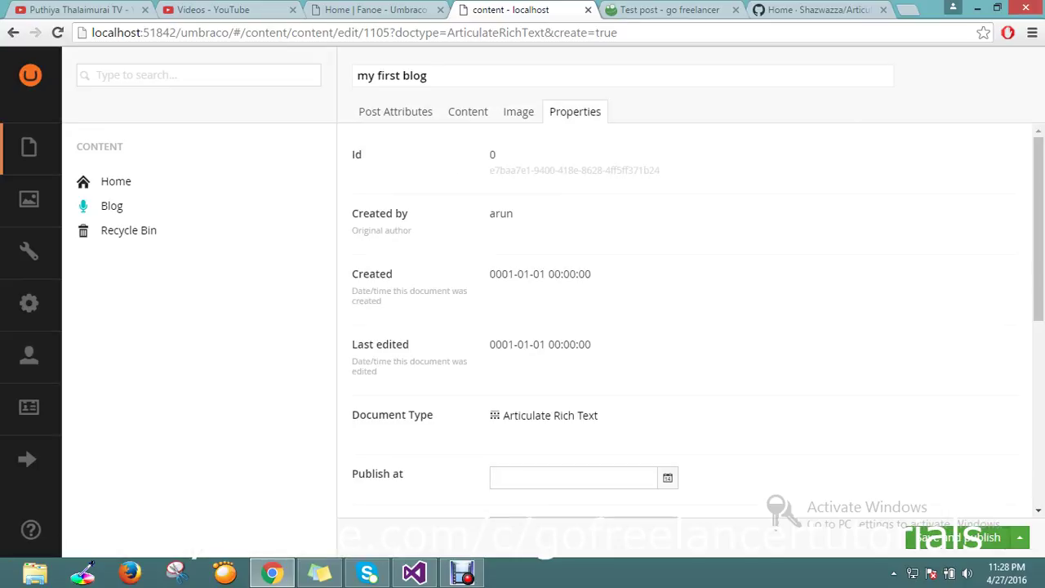
- Switch to the published blog, open its main page from the Test post article and check the excerpt of "my first blog"
{"action": "key", "text": "ctrl+Tab"}
{"action": "scroll", "coordinate": [523, 302], "scroll_direction": "up", "scroll_amount": 15}
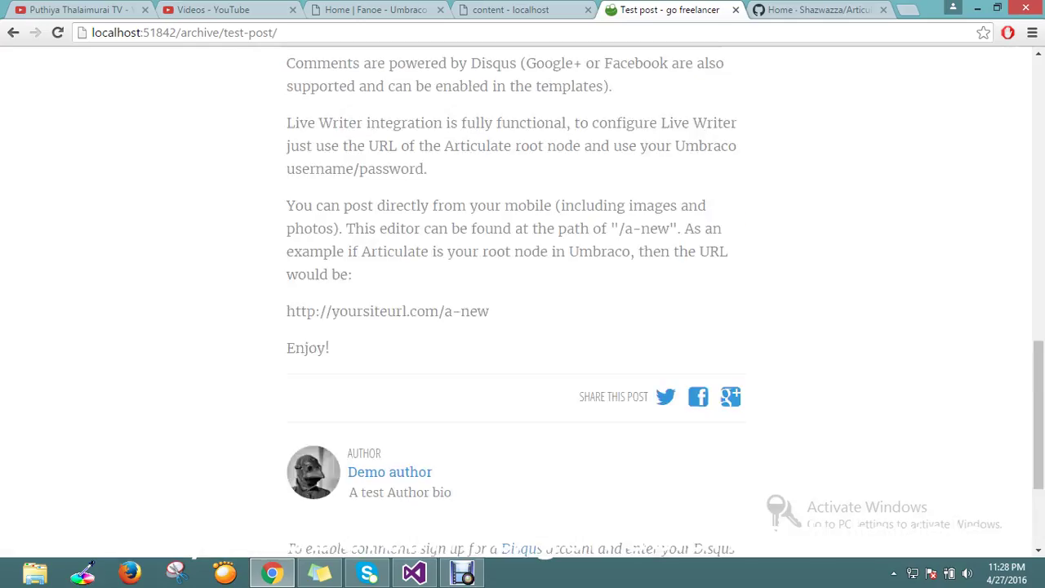
{"action": "scroll", "coordinate": [522, 303], "scroll_direction": "up", "scroll_amount": 3}
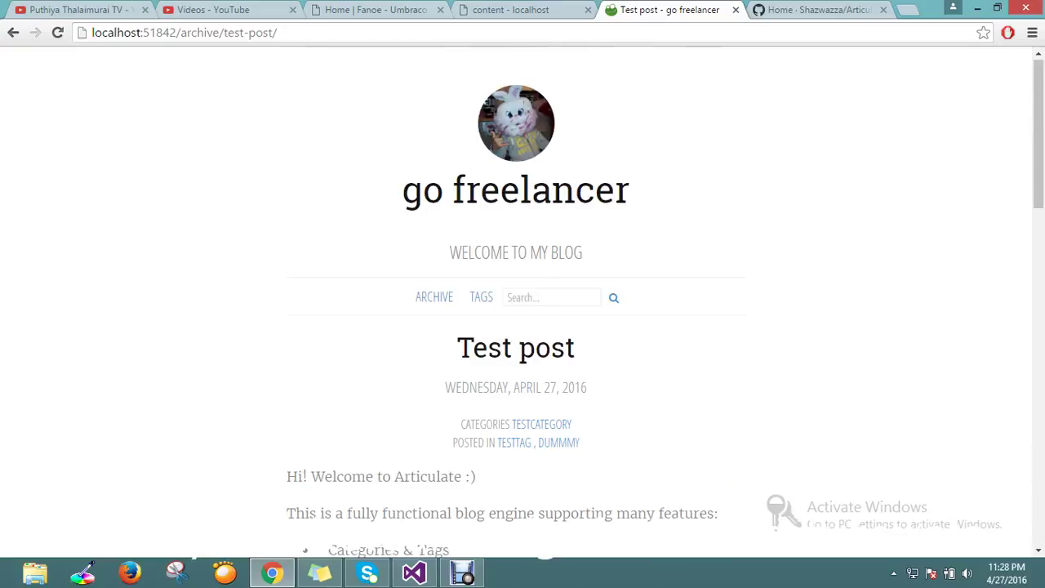
{"action": "left_click", "coordinate": [516, 192]}
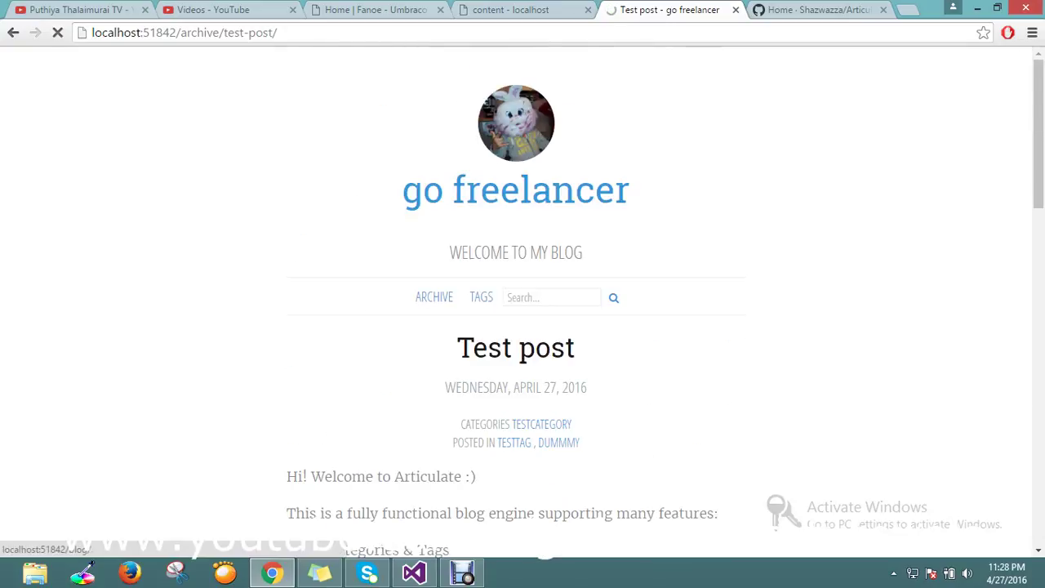
{"action": "left_click", "coordinate": [515, 189]}
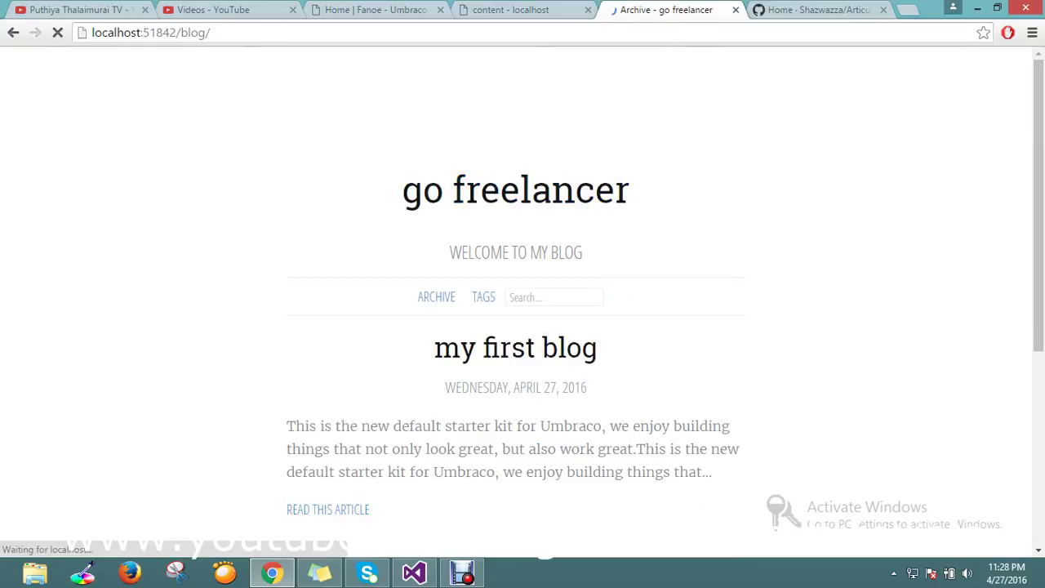
{"action": "scroll", "coordinate": [523, 303], "scroll_direction": "down", "scroll_amount": 3}
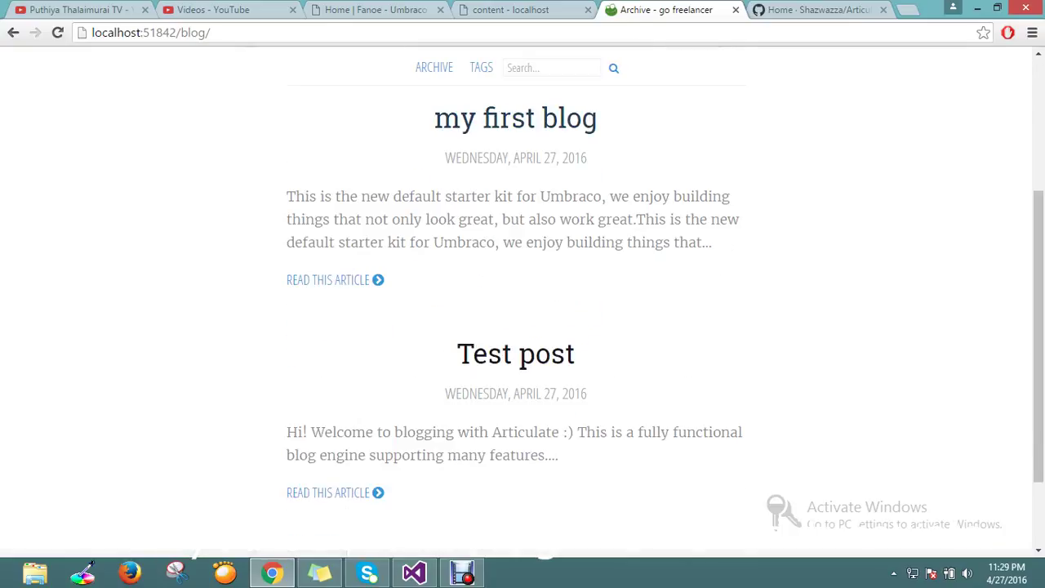
{"action": "left_click_drag", "start_coordinate": [287, 196], "coordinate": [712, 242]}
{"action": "left_click", "coordinate": [712, 242]}
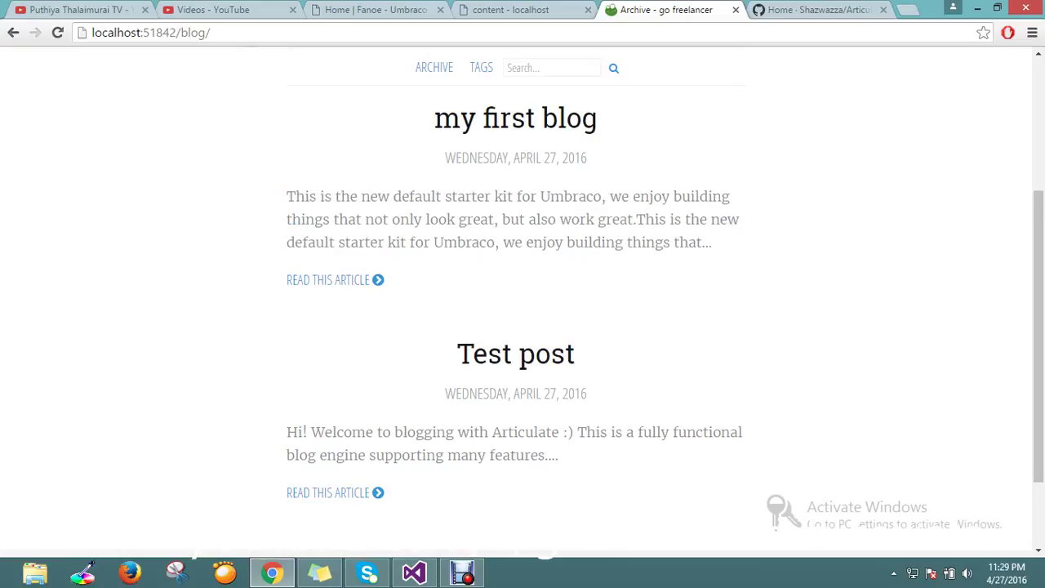
- Open the full "my first blog" article and examine its body text and author section
{"action": "left_click", "coordinate": [331, 279]}
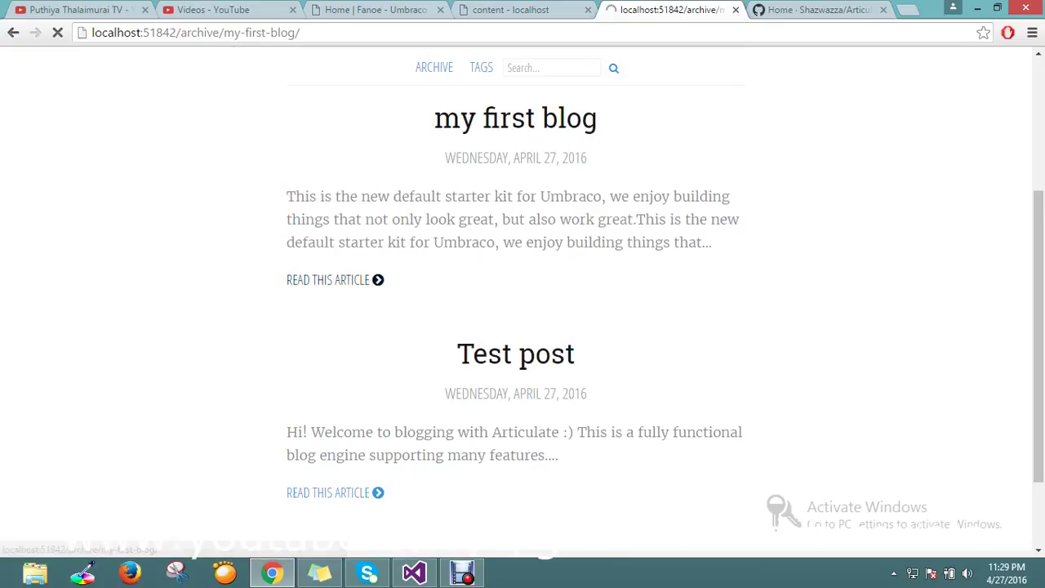
{"action": "scroll", "coordinate": [523, 294], "scroll_direction": "down", "scroll_amount": 3}
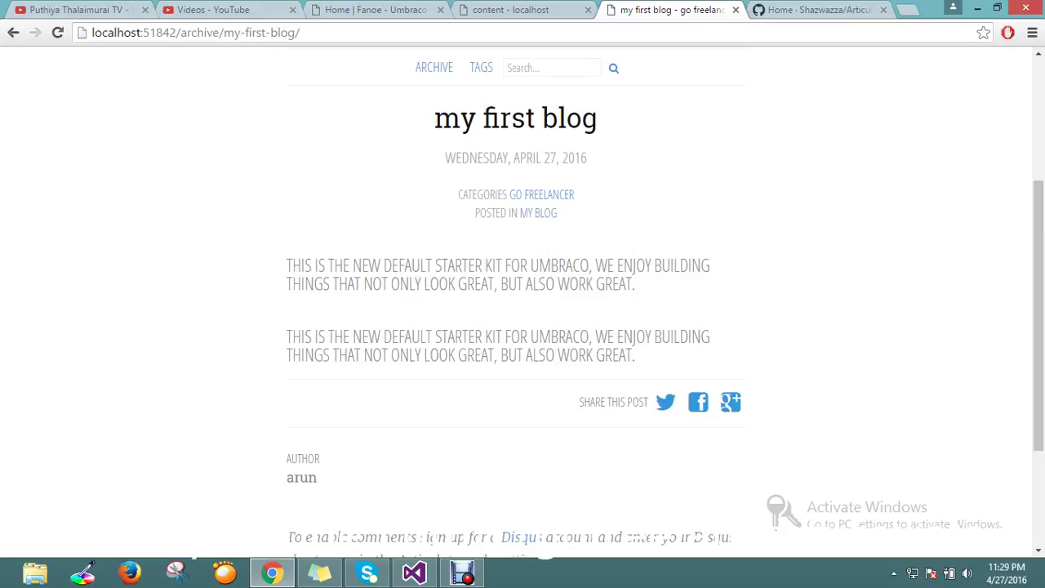
{"action": "left_click_drag", "start_coordinate": [288, 265], "coordinate": [637, 354]}
{"action": "scroll", "coordinate": [636, 354], "scroll_direction": "down", "scroll_amount": 2}
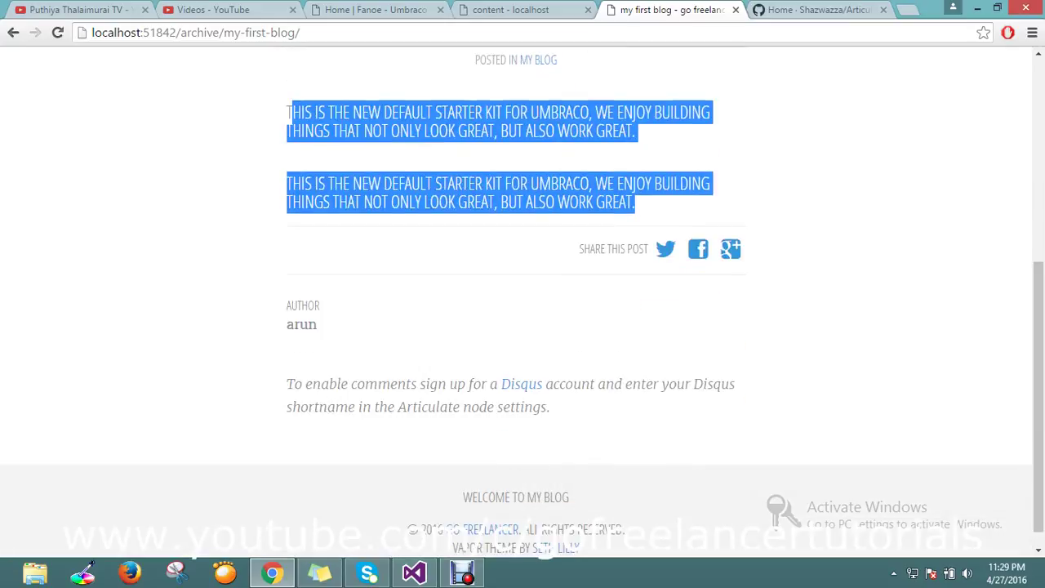
{"action": "left_click_drag", "start_coordinate": [287, 324], "coordinate": [317, 324]}
{"action": "left_click", "coordinate": [317, 325]}
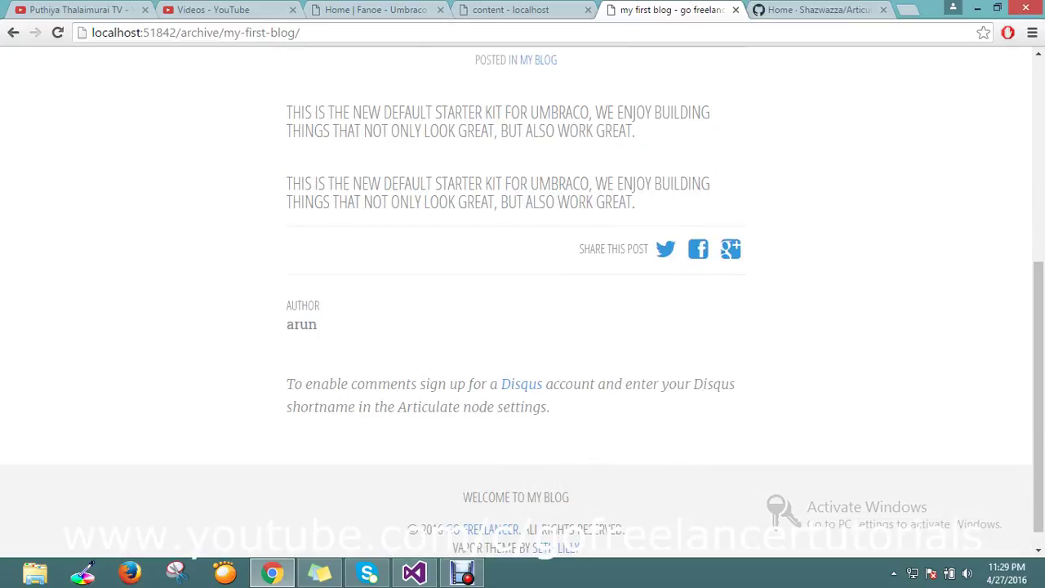
{"action": "double_click", "coordinate": [302, 324]}
{"action": "left_click", "coordinate": [301, 324]}
- Return to the Umbraco back office and start a new Articulate Author item under the Blog's Authors node
{"action": "left_click", "coordinate": [510, 10]}
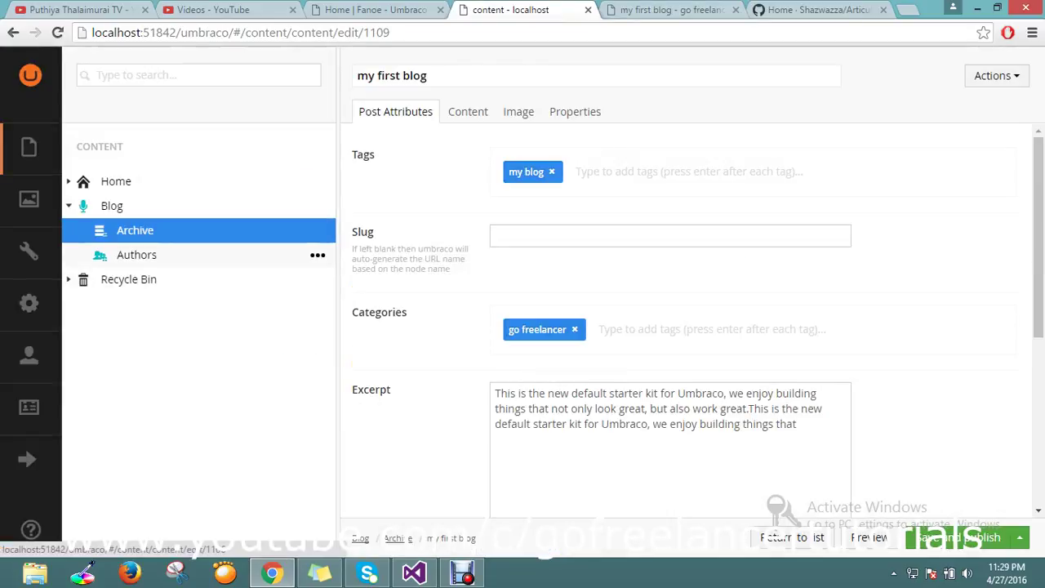
{"action": "left_click", "coordinate": [138, 255]}
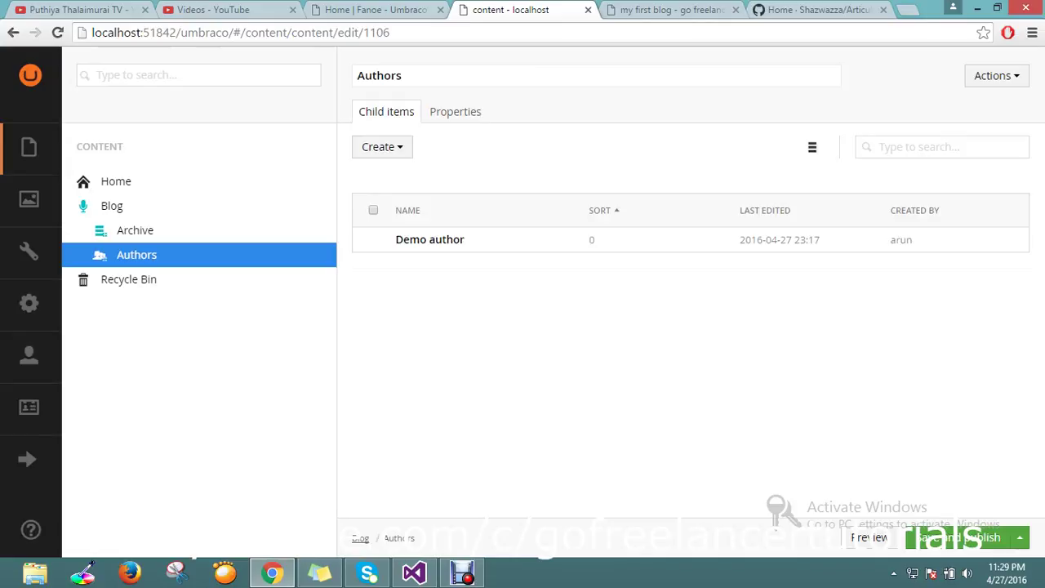
{"action": "left_click", "coordinate": [382, 146]}
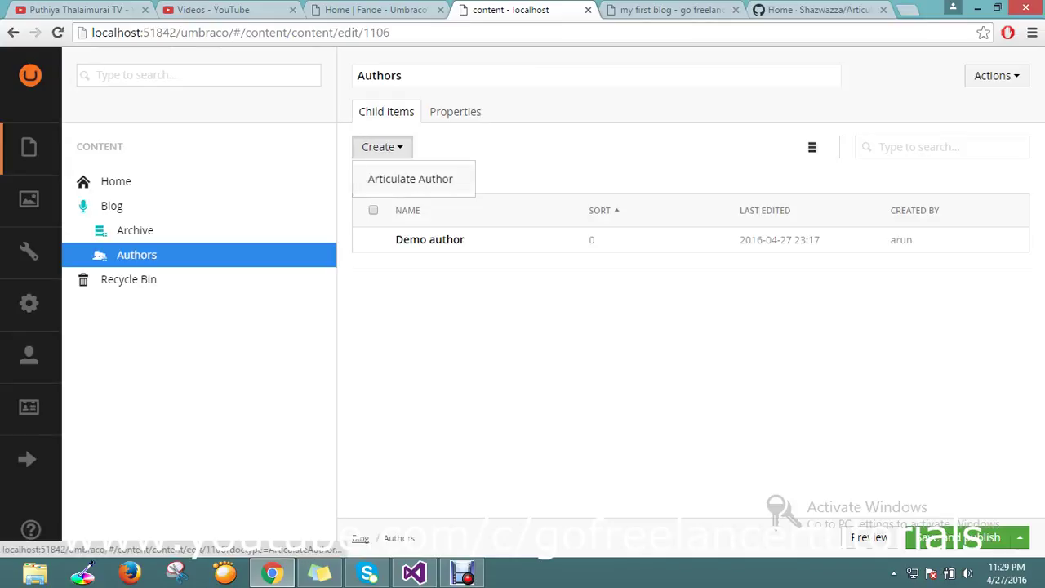
{"action": "left_click", "coordinate": [410, 179]}
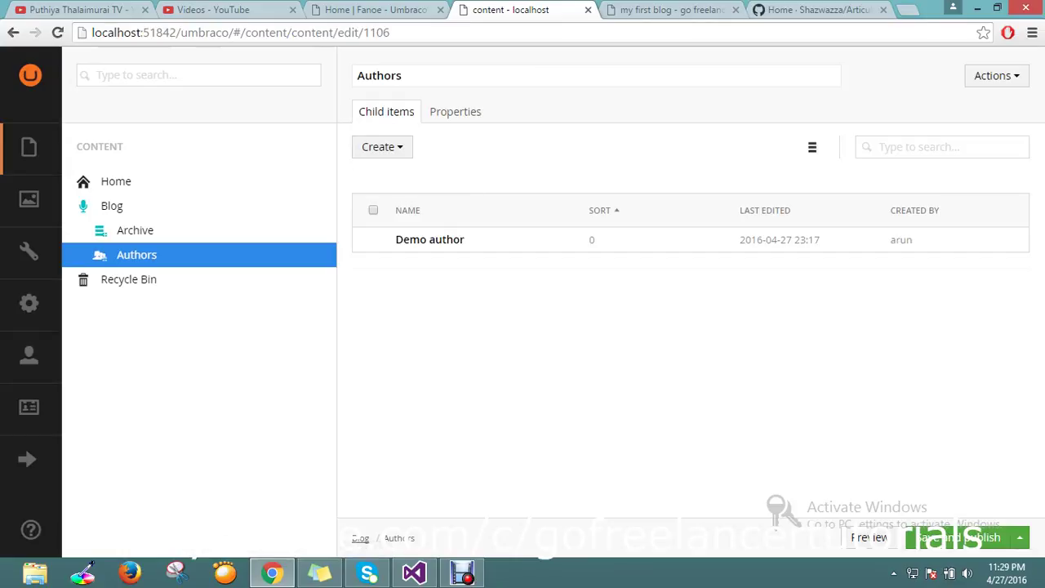
{"action": "left_click", "coordinate": [382, 146]}
{"action": "left_click", "coordinate": [410, 179]}
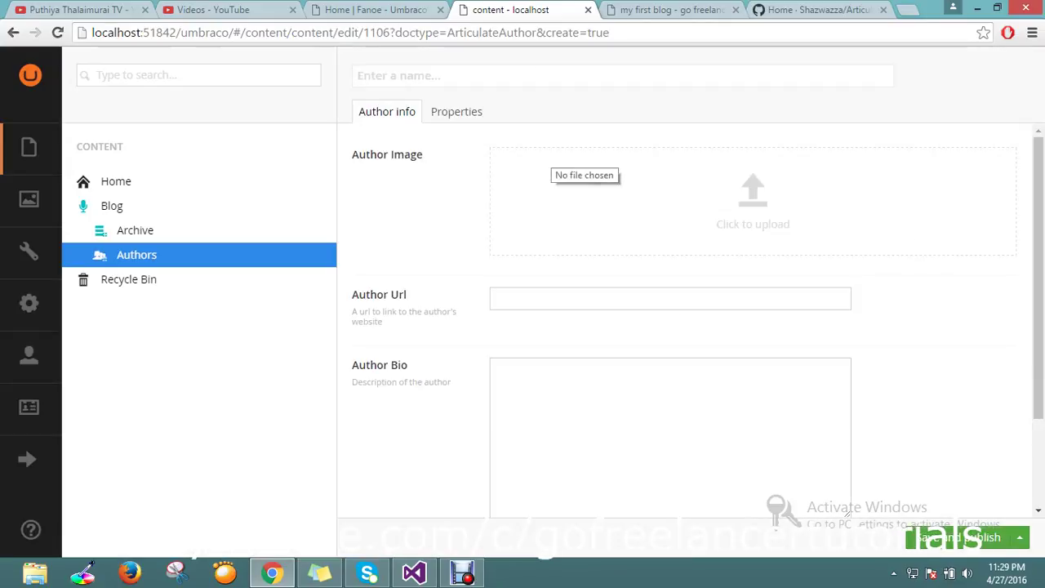
- Enter the author's name, save and publish the new author, and return to the "my first blog" article
{"action": "left_click", "coordinate": [358, 75]}
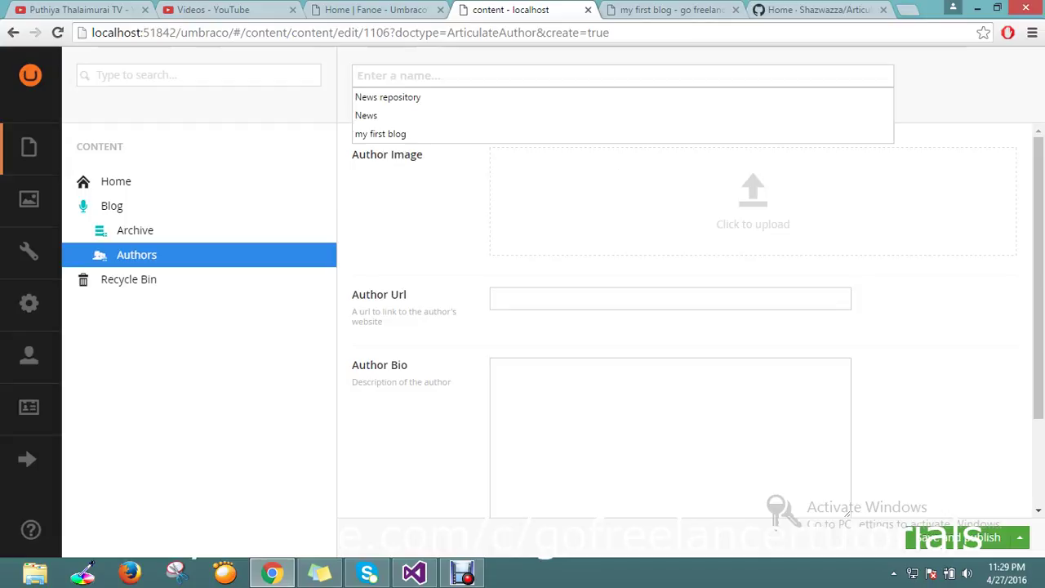
{"action": "type", "text": "Arun"}
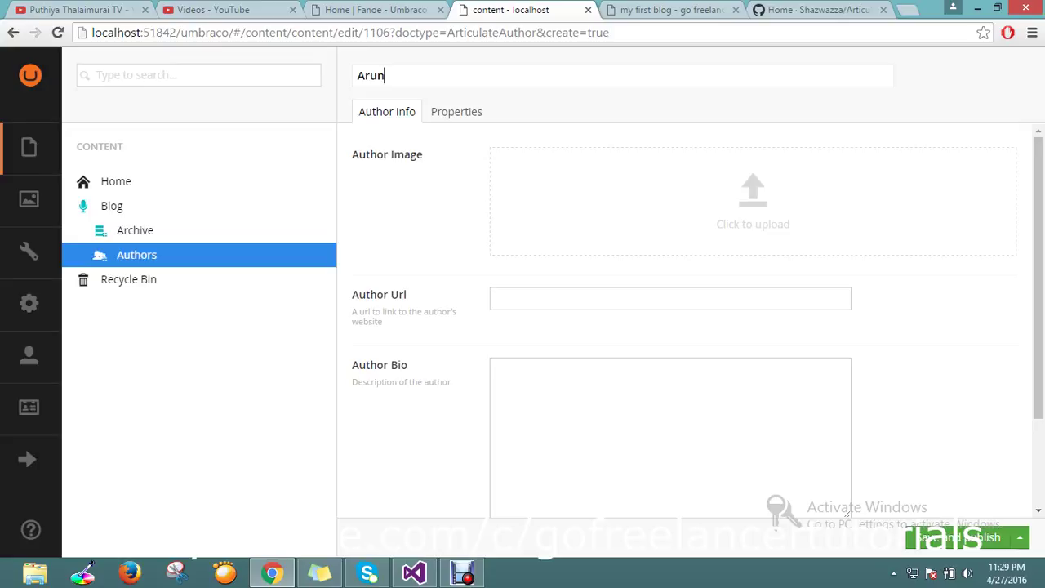
{"action": "scroll", "coordinate": [686, 326], "scroll_direction": "down", "scroll_amount": 2}
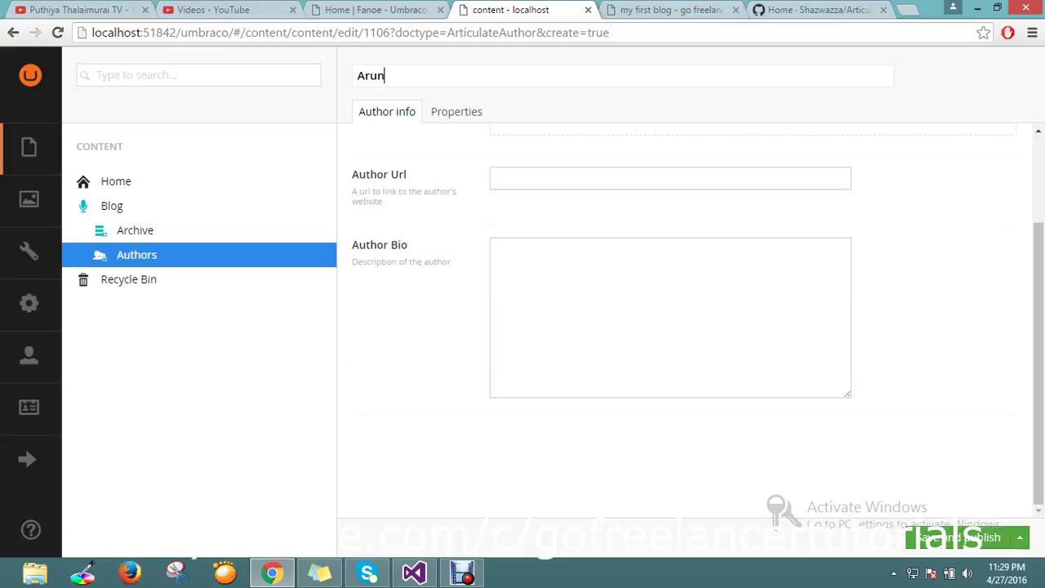
{"action": "left_click", "coordinate": [962, 536]}
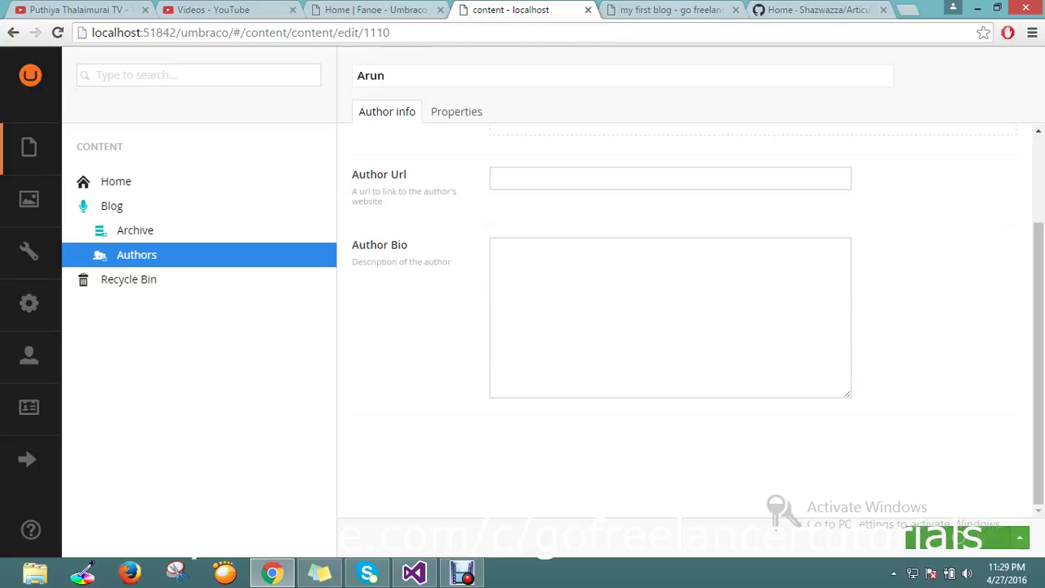
{"action": "left_click", "coordinate": [670, 9]}
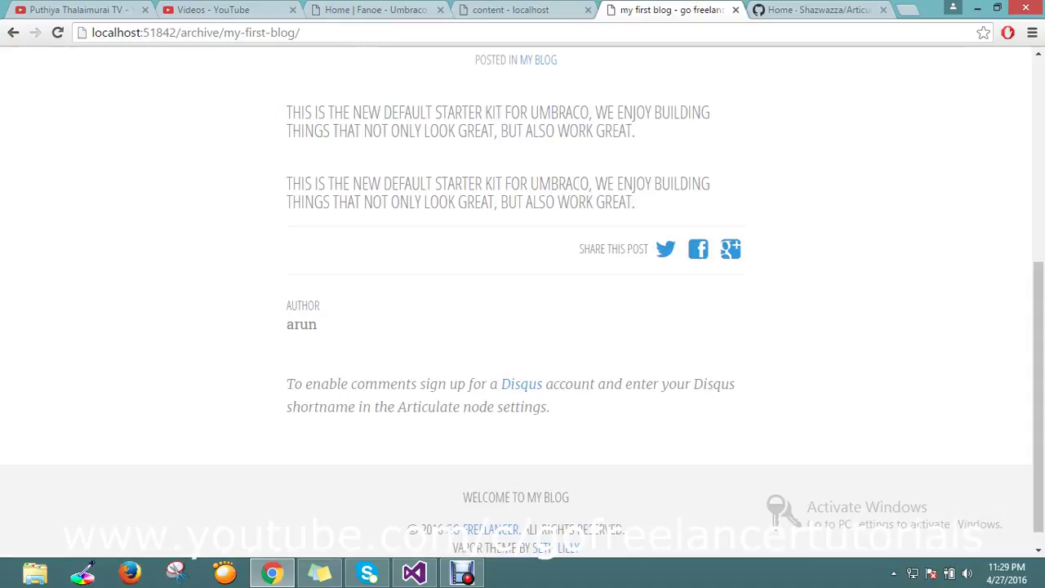
- Compare the author shown on the "my first blog" article with the new author item in the Umbraco back office
{"action": "double_click", "coordinate": [301, 324]}
{"action": "key", "text": "ctrl+shift+Tab"}
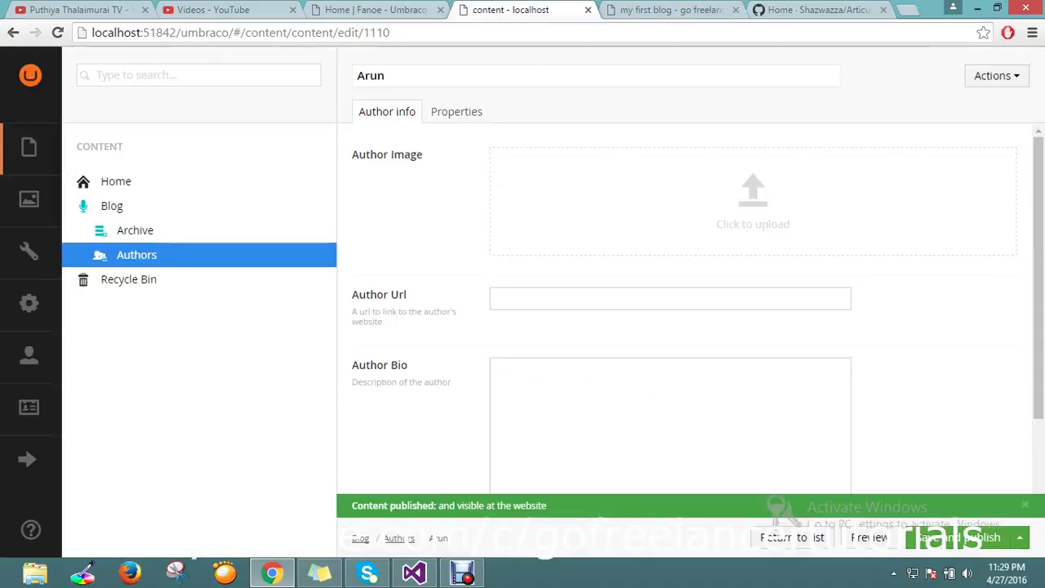
{"action": "scroll", "coordinate": [669, 321], "scroll_direction": "down", "scroll_amount": 1}
{"action": "scroll", "coordinate": [669, 320], "scroll_direction": "up", "scroll_amount": 1}
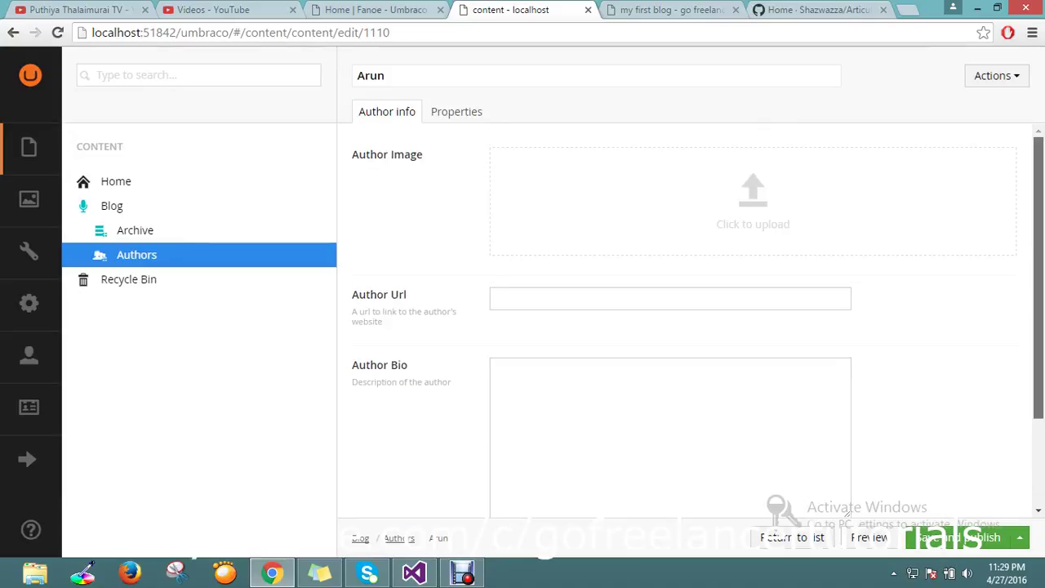
{"action": "key", "text": "ctrl+Tab"}
- Go from the "my first blog" article to the blog's main page and look over its list of posts
{"action": "scroll", "coordinate": [516, 245], "scroll_direction": "up", "scroll_amount": 5}
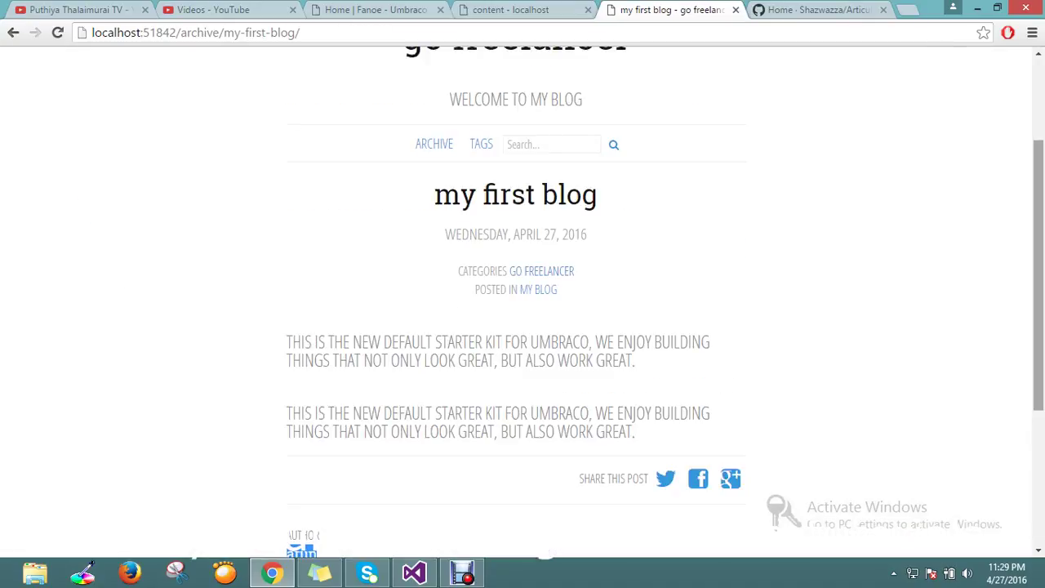
{"action": "left_click", "coordinate": [517, 190]}
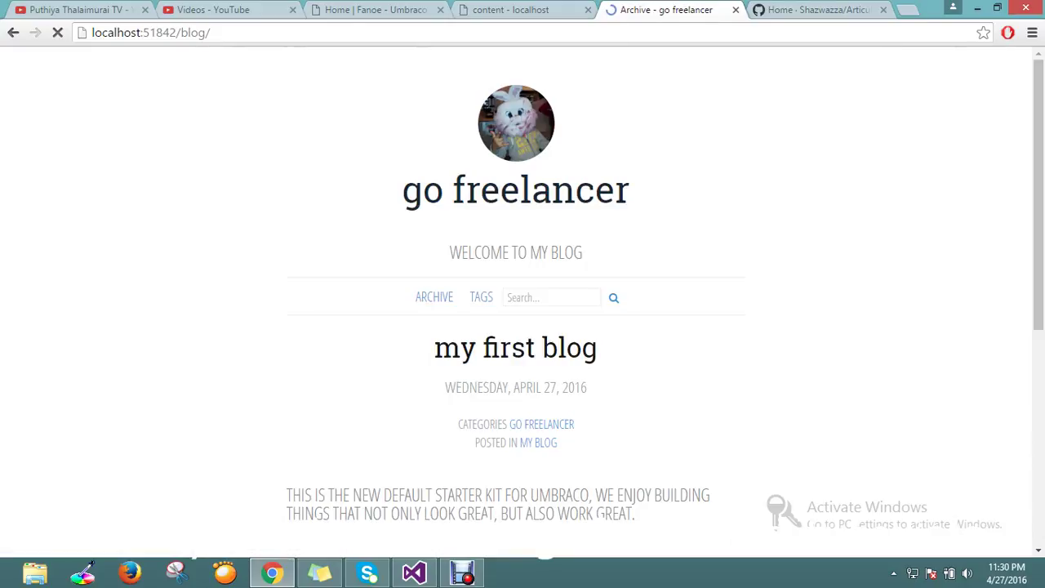
{"action": "scroll", "coordinate": [516, 245], "scroll_direction": "down", "scroll_amount": 4}
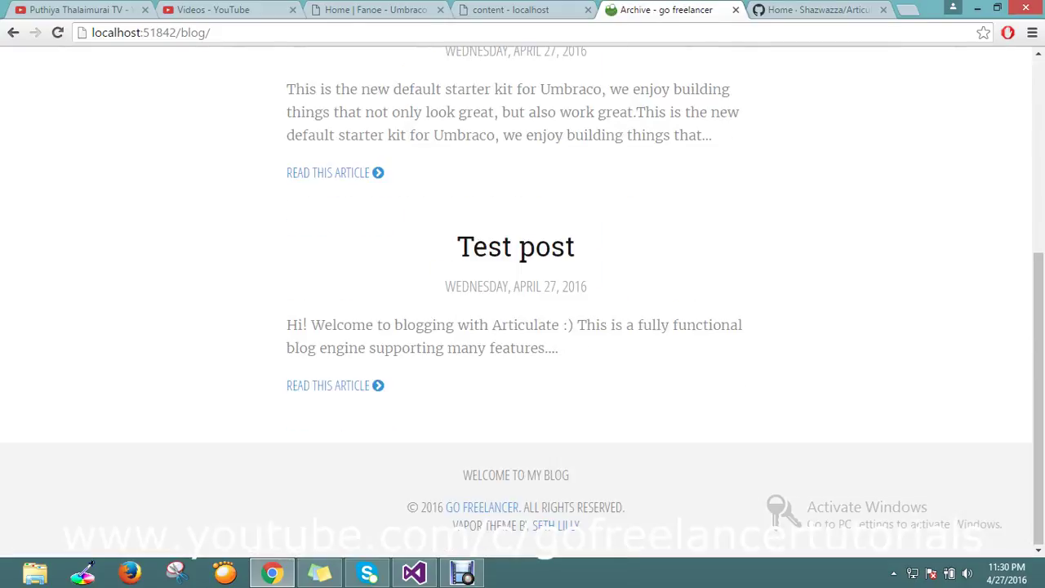
{"action": "scroll", "coordinate": [517, 294], "scroll_direction": "up", "scroll_amount": 5}
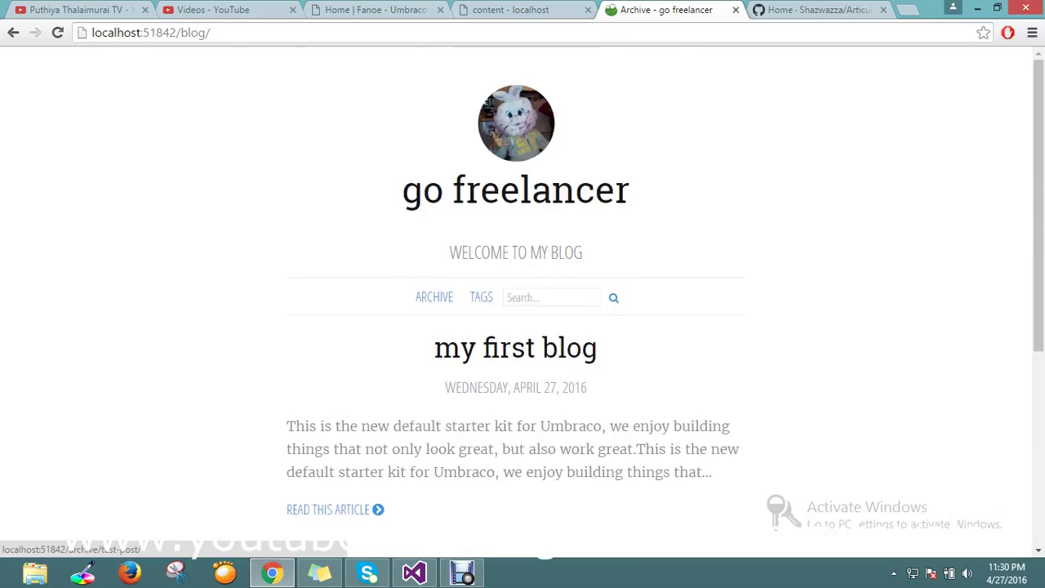
- Return to the Umbraco back office and examine the Archive node's child items and properties
{"action": "left_click", "coordinate": [510, 9]}
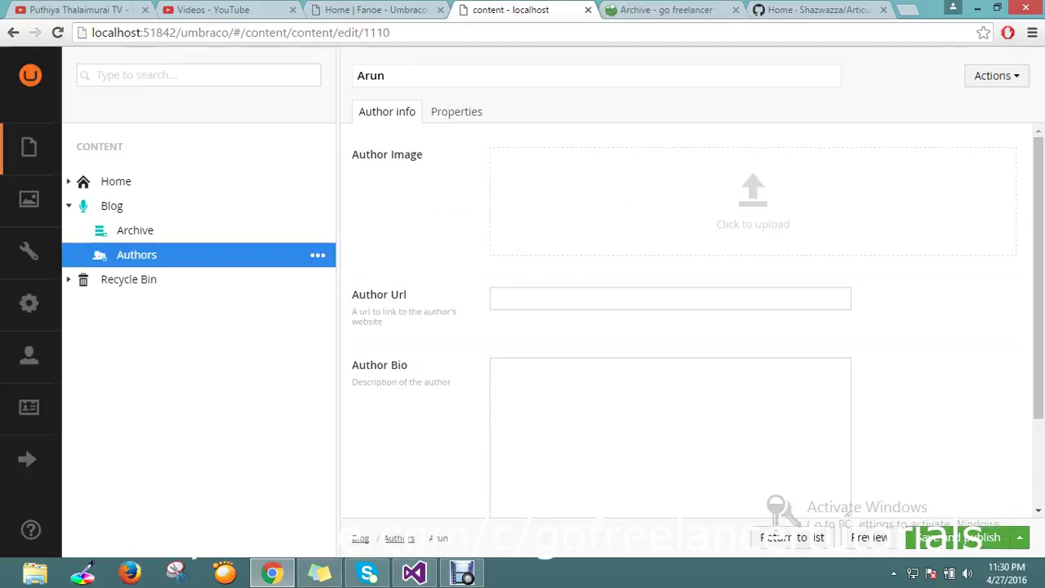
{"action": "left_click", "coordinate": [135, 230]}
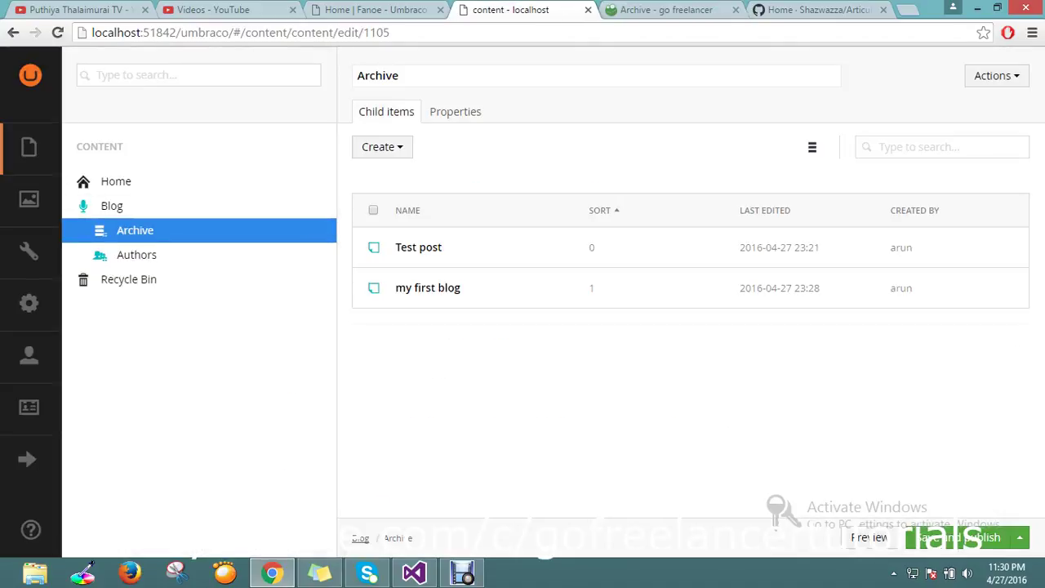
{"action": "left_click", "coordinate": [455, 111]}
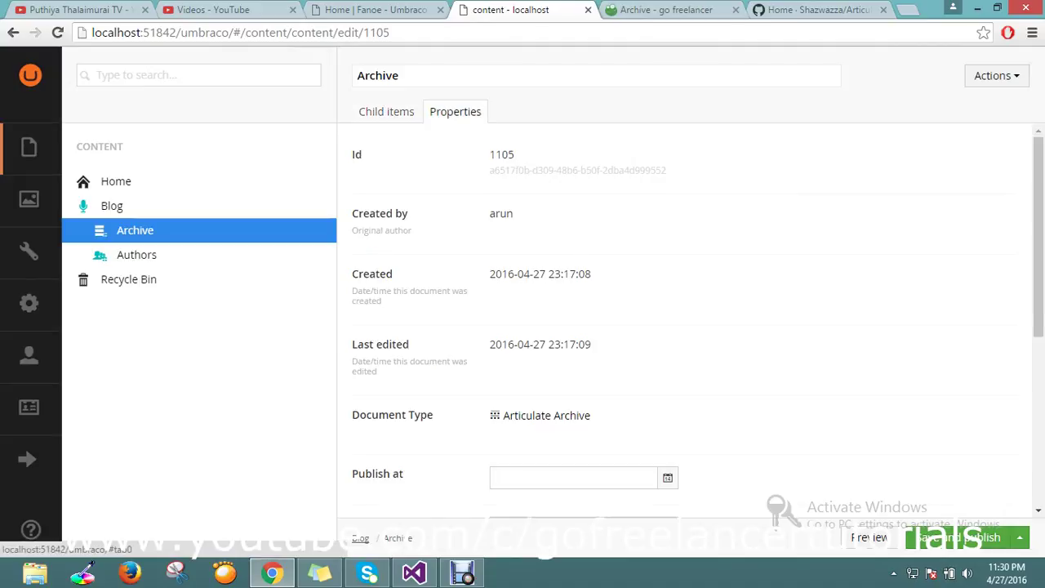
{"action": "scroll", "coordinate": [686, 327], "scroll_direction": "down", "scroll_amount": 4}
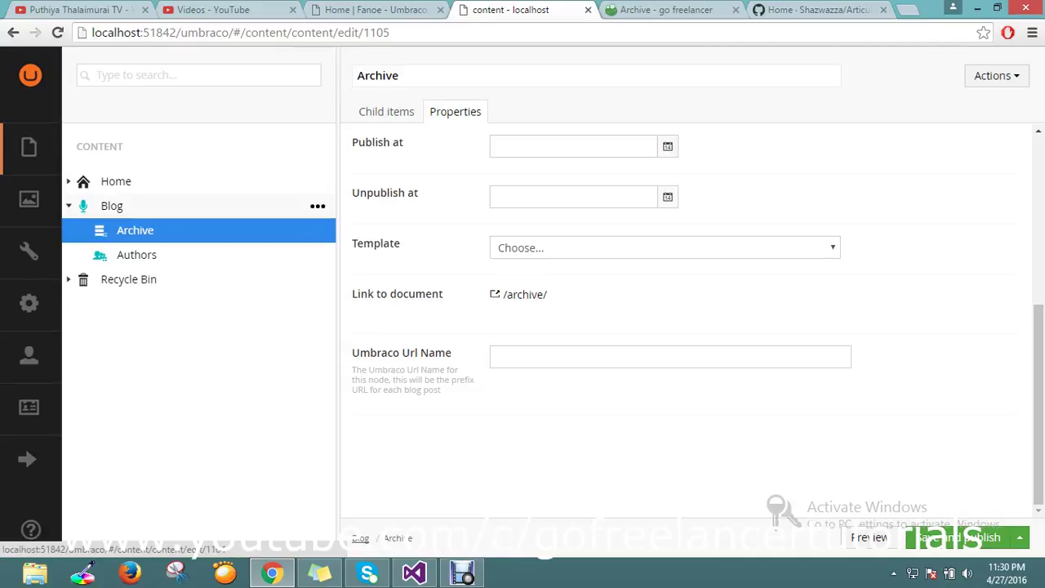
- Set the Blog node's theme to Shazwazza, then save and publish the node
{"action": "left_click", "coordinate": [111, 205]}
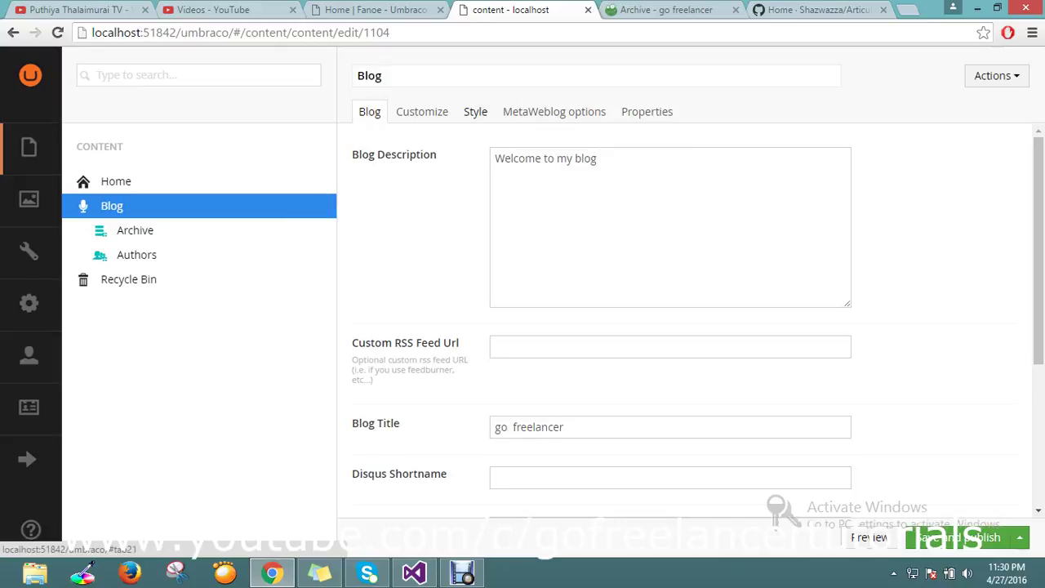
{"action": "left_click", "coordinate": [475, 111]}
{"action": "scroll", "coordinate": [687, 310], "scroll_direction": "down", "scroll_amount": 5}
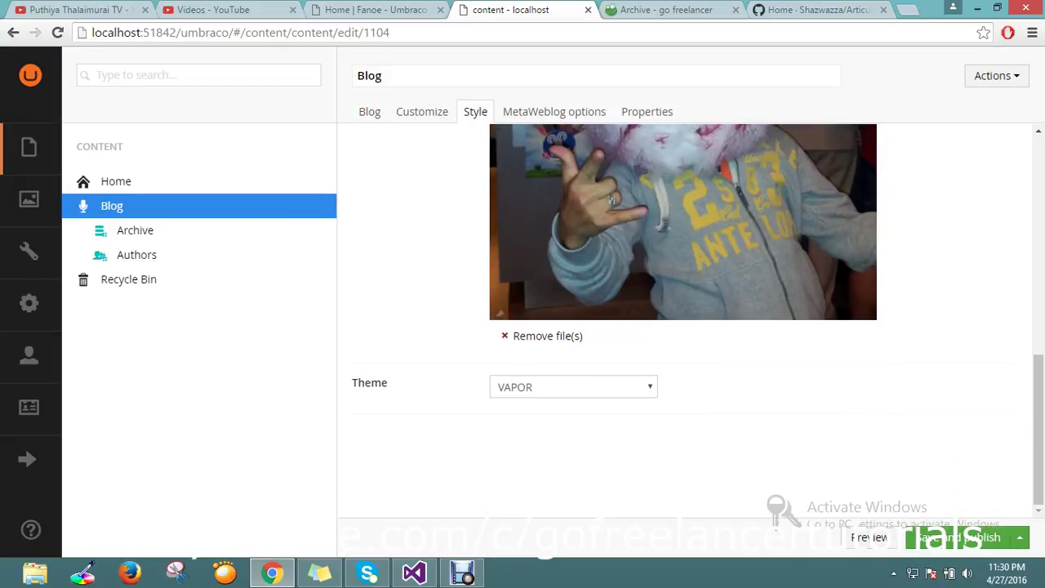
{"action": "left_click", "coordinate": [574, 387]}
{"action": "left_click", "coordinate": [541, 466]}
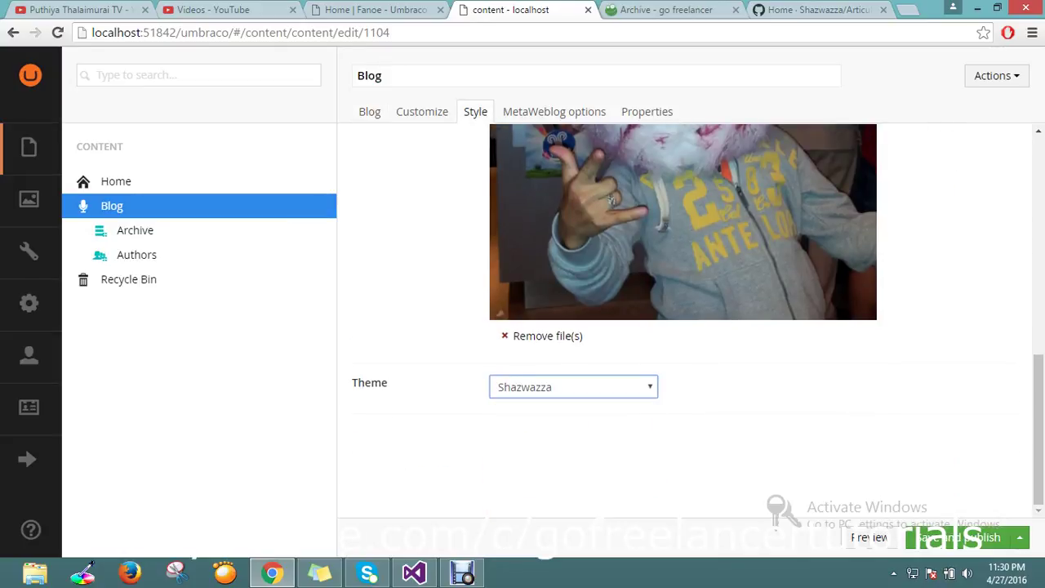
{"action": "left_click", "coordinate": [574, 387]}
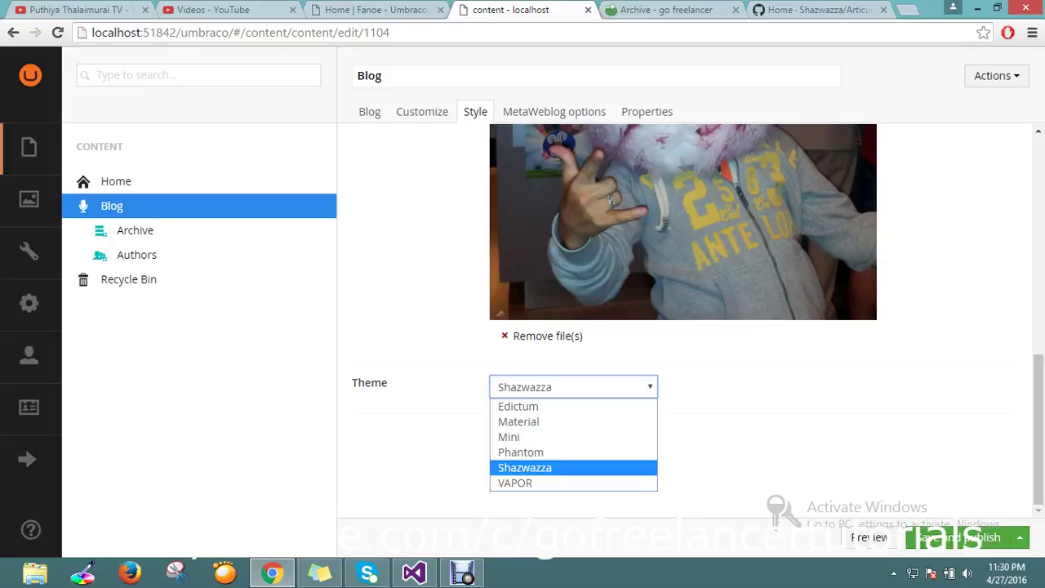
{"action": "key", "text": "Down"}
{"action": "key", "text": "Down"}
{"action": "key", "text": "Down"}
{"action": "key", "text": "Down"}
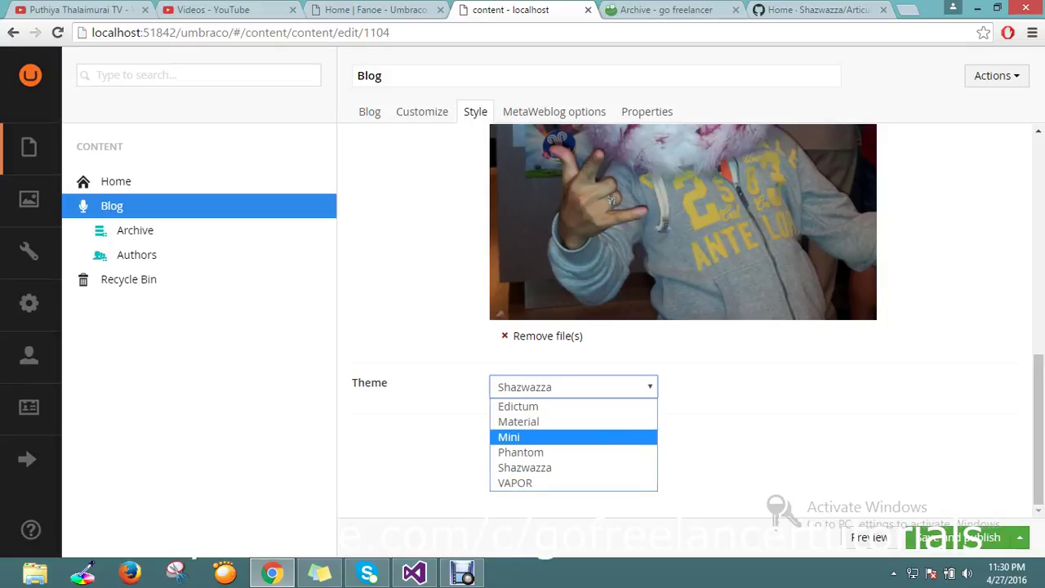
{"action": "key", "text": "Return"}
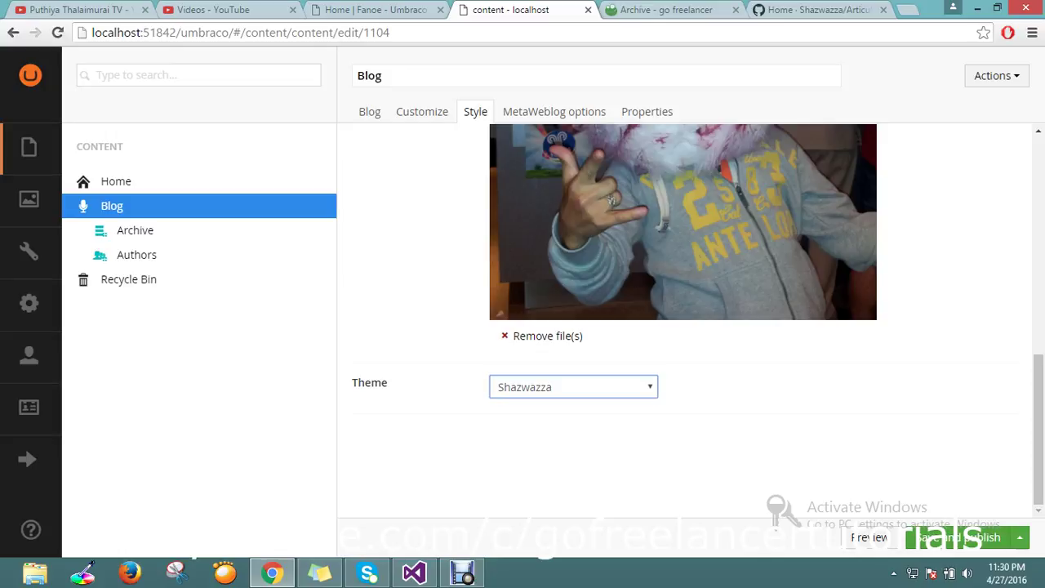
{"action": "left_click", "coordinate": [958, 537]}
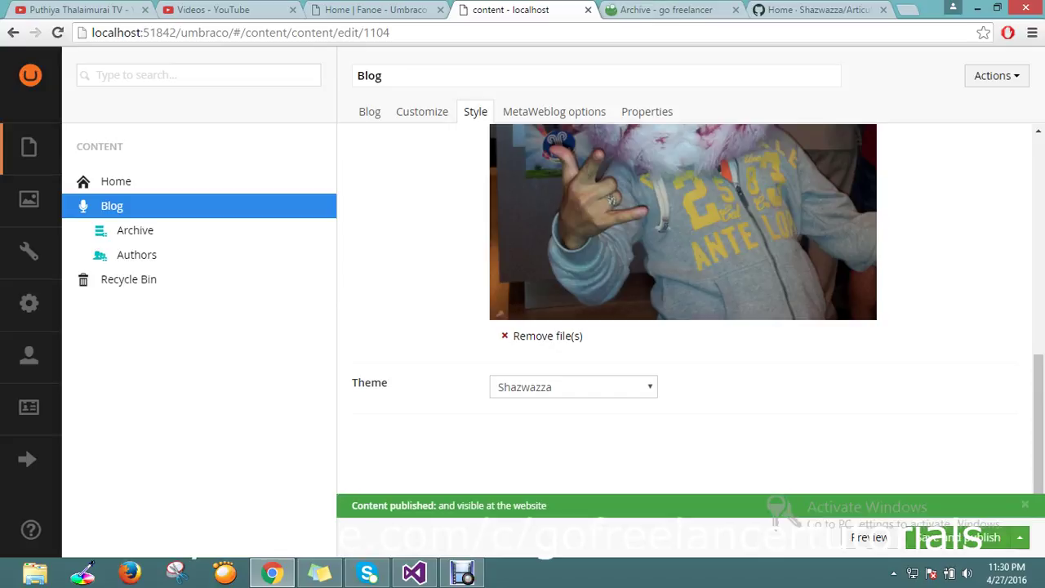
- Reload the published blog's main page to check its new theme, and open the "my first blog" article
{"action": "key", "text": "ctrl+Tab"}
{"action": "key", "text": "ctrl+l"}
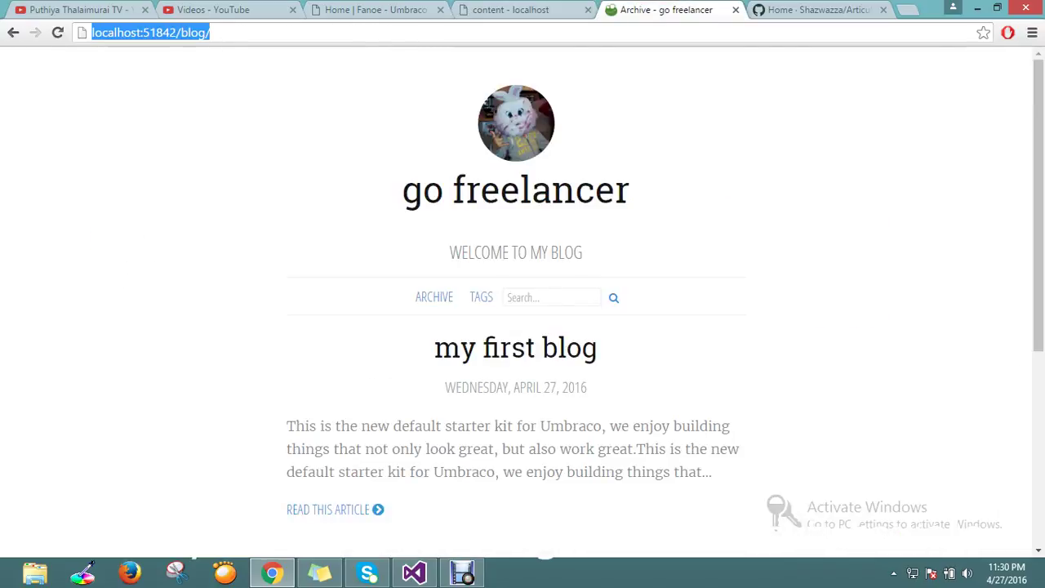
{"action": "key", "text": "Return"}
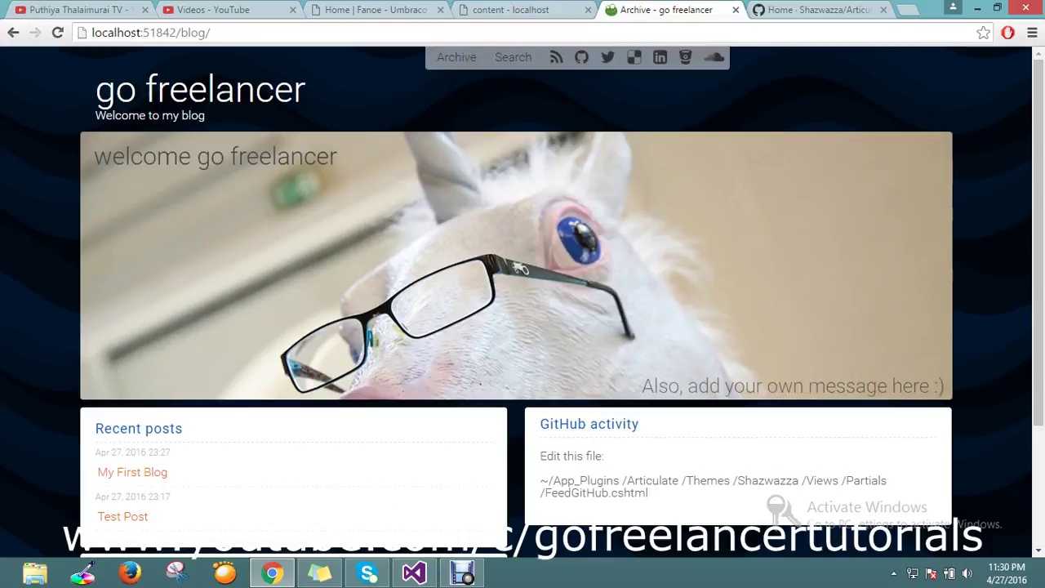
{"action": "scroll", "coordinate": [516, 303], "scroll_direction": "down", "scroll_amount": 1}
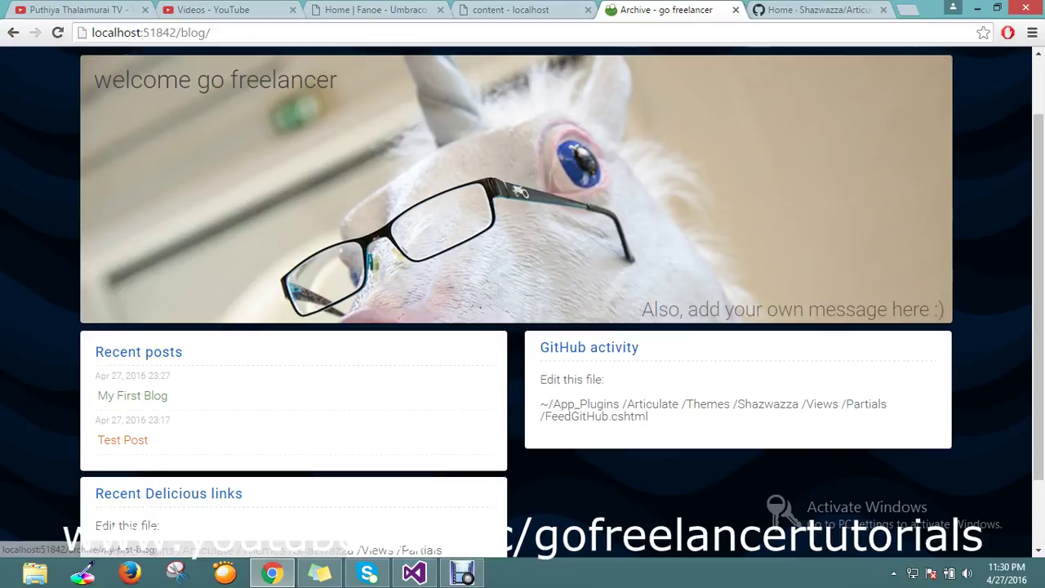
{"action": "left_click", "coordinate": [133, 396]}
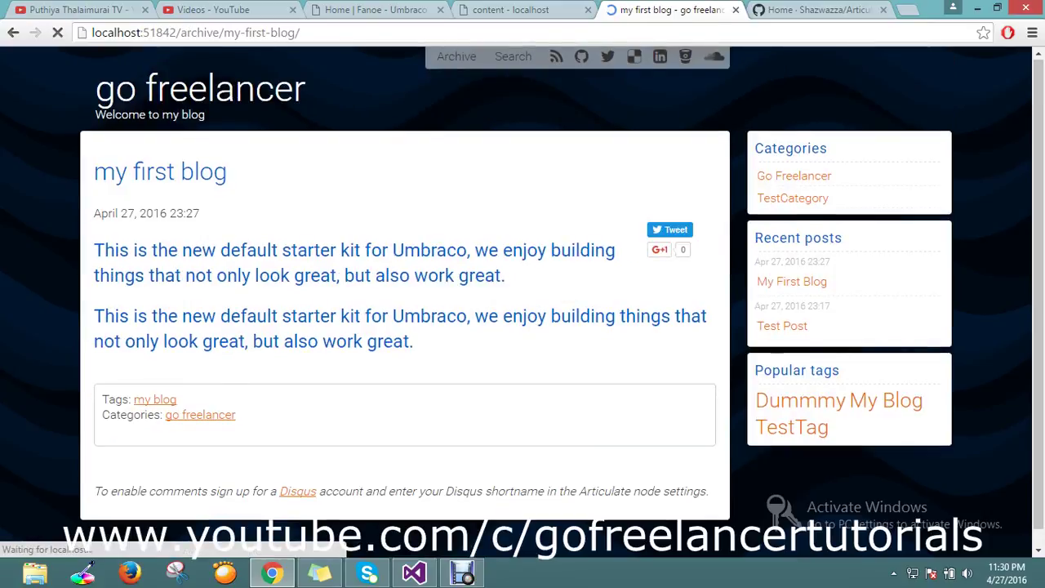
{"action": "scroll", "coordinate": [196, 401], "scroll_direction": "down", "scroll_amount": 1}
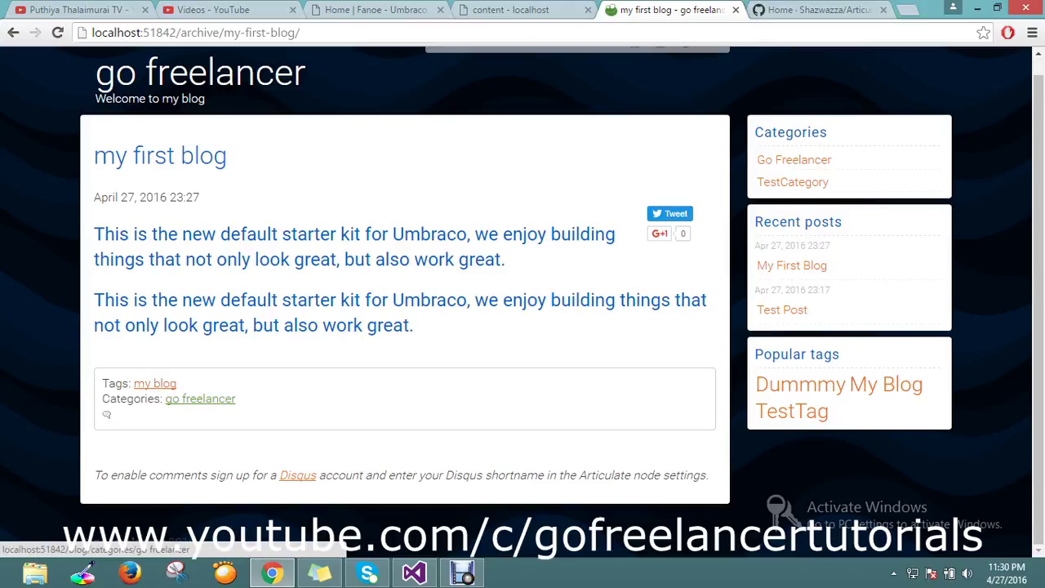